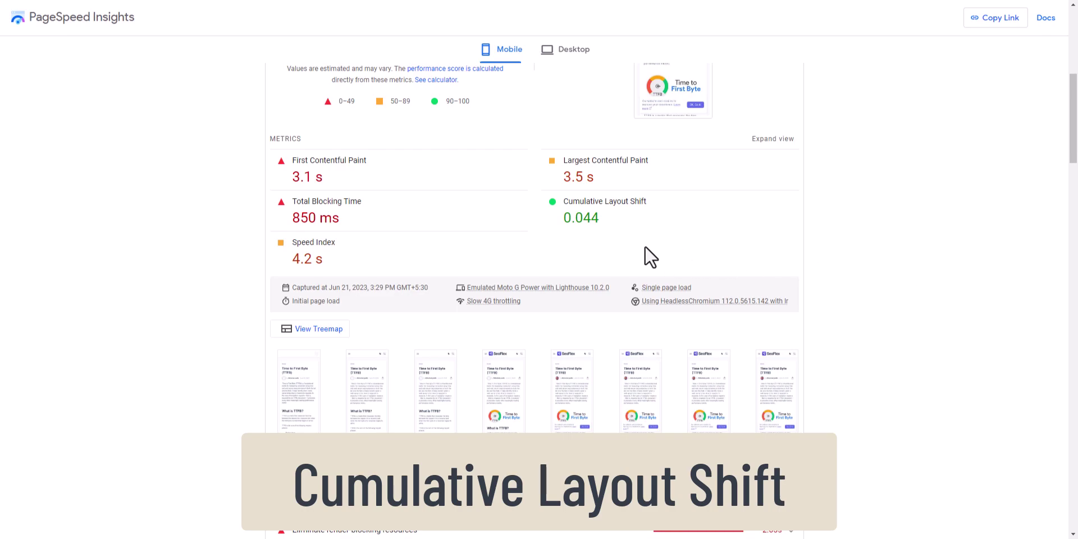
Examine the Cumulative Layout Shift score among the metrics of the mobile PageSpeed report
left_click_drag(565, 221, 609, 226)
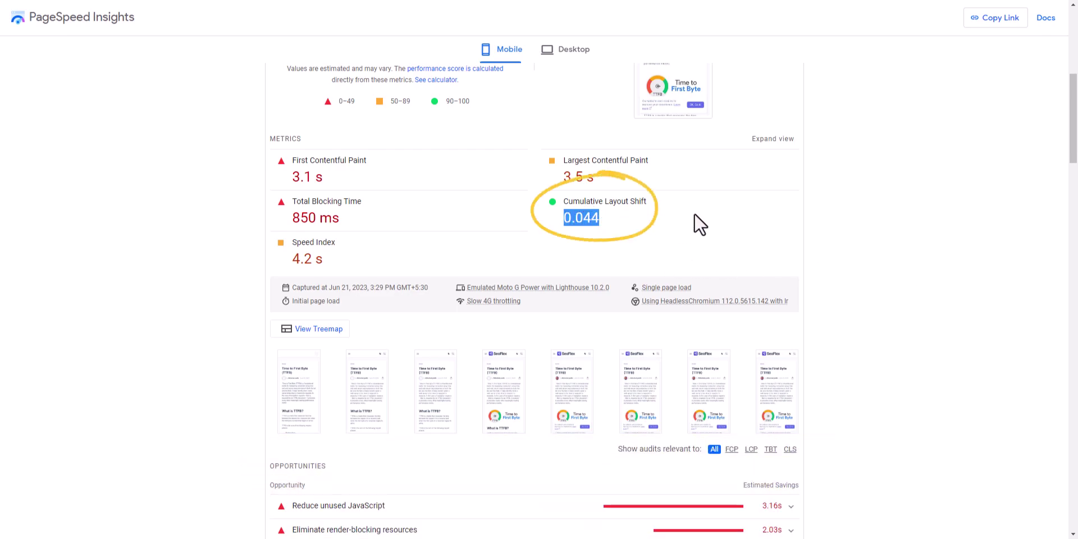
left_click(853, 214)
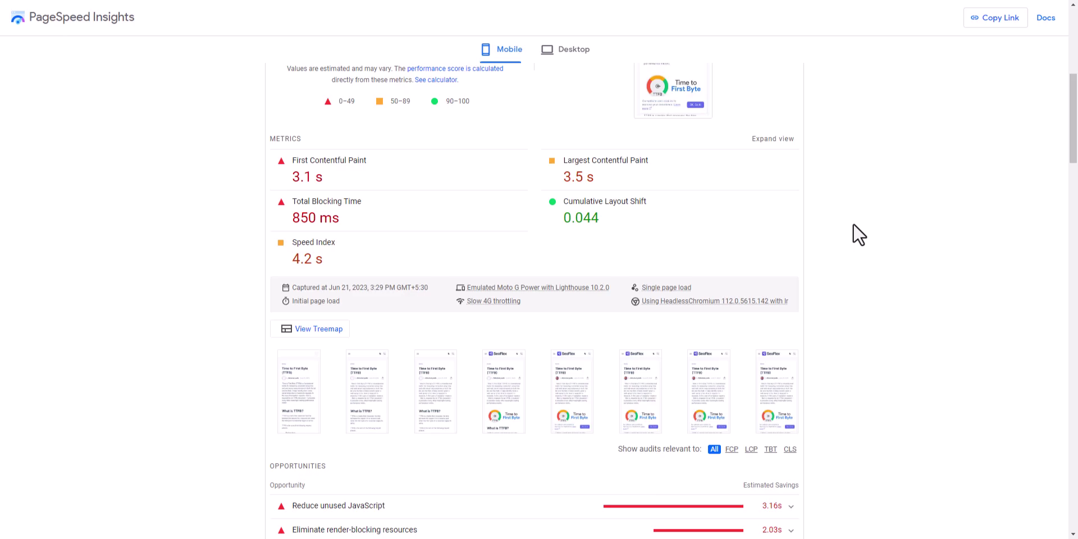
scroll(856, 247, "down", 5)
scroll(870, 248, "up", 6)
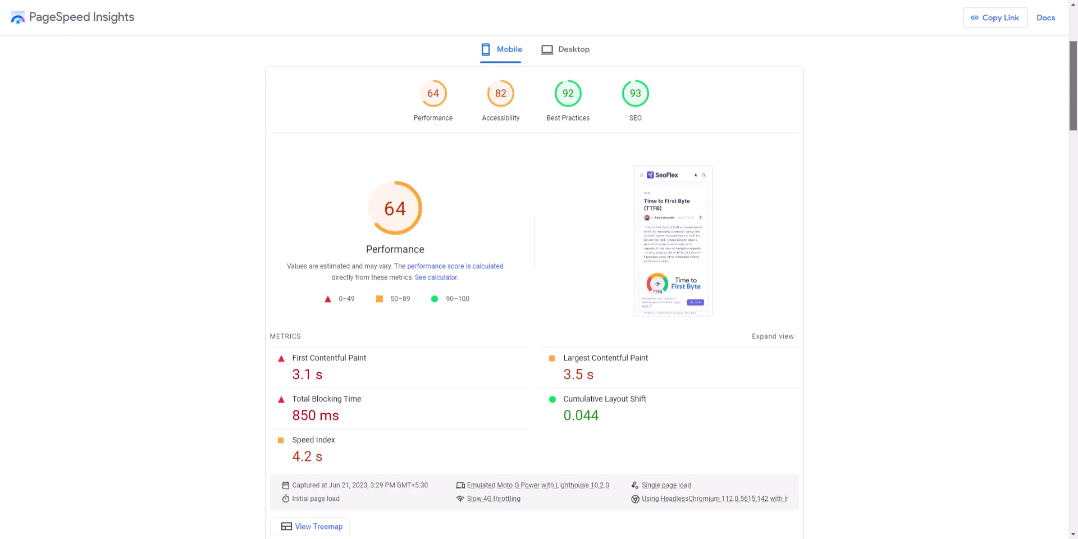
scroll(873, 144, "up", 5)
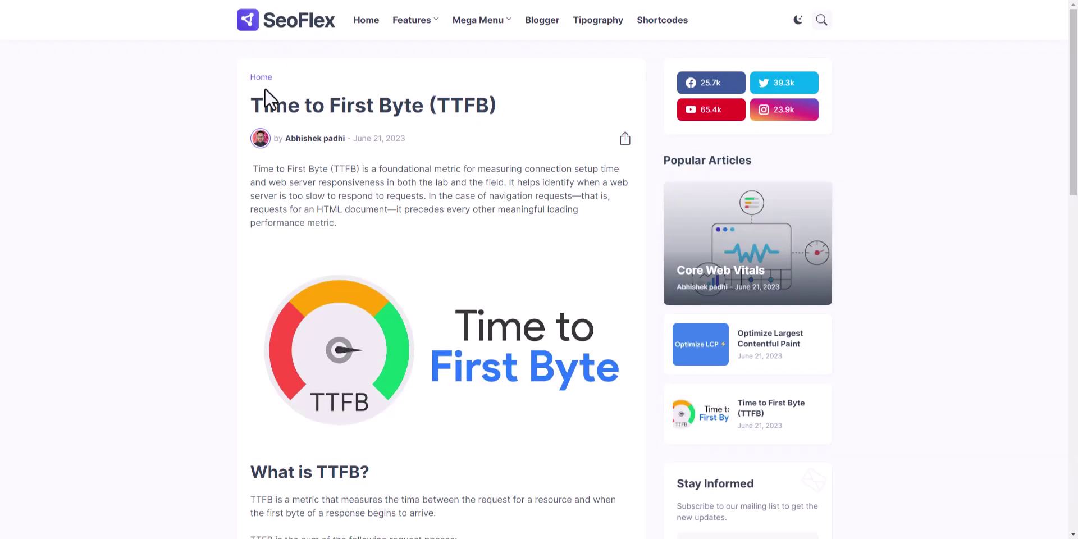
Look through the published Time to First Byte (TTFB) blog post from its heading down to the footer
scroll(393, 196, "down", 3)
scroll(444, 273, "down", 3)
scroll(460, 272, "up", 7)
scroll(457, 303, "down", 20)
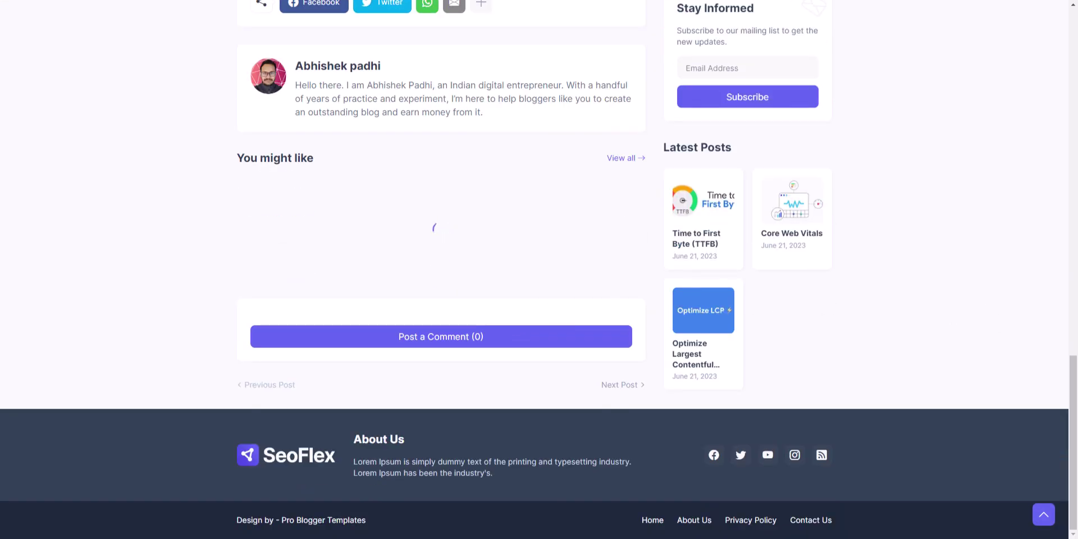
scroll(490, 319, "up", 20)
In the PageSpeed Insights report, filter the audits to CLS and expand the one about image elements without explicit width and height
key("ctrl+Tab")
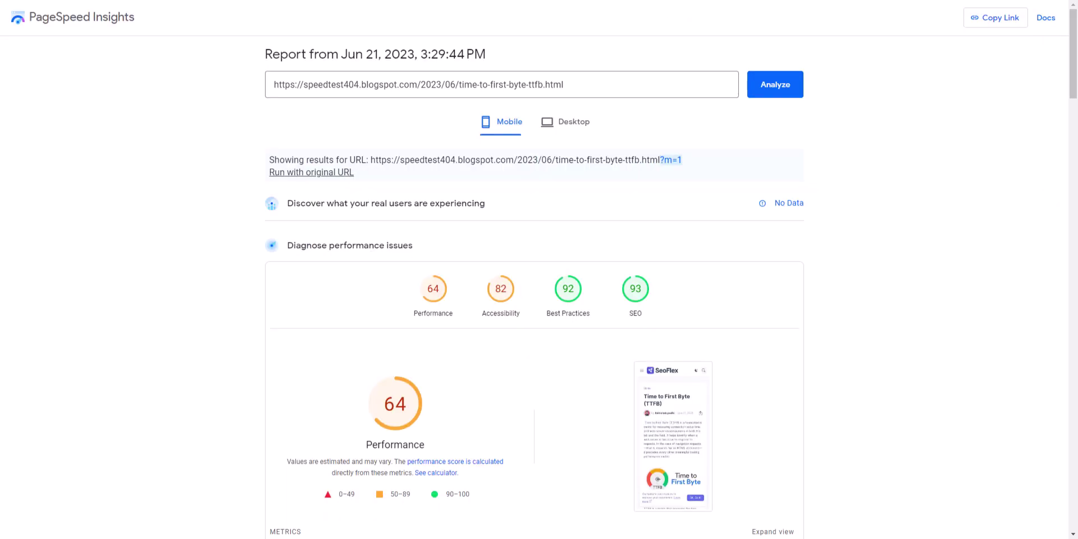
left_click_drag(1077, 76, 1076, 184)
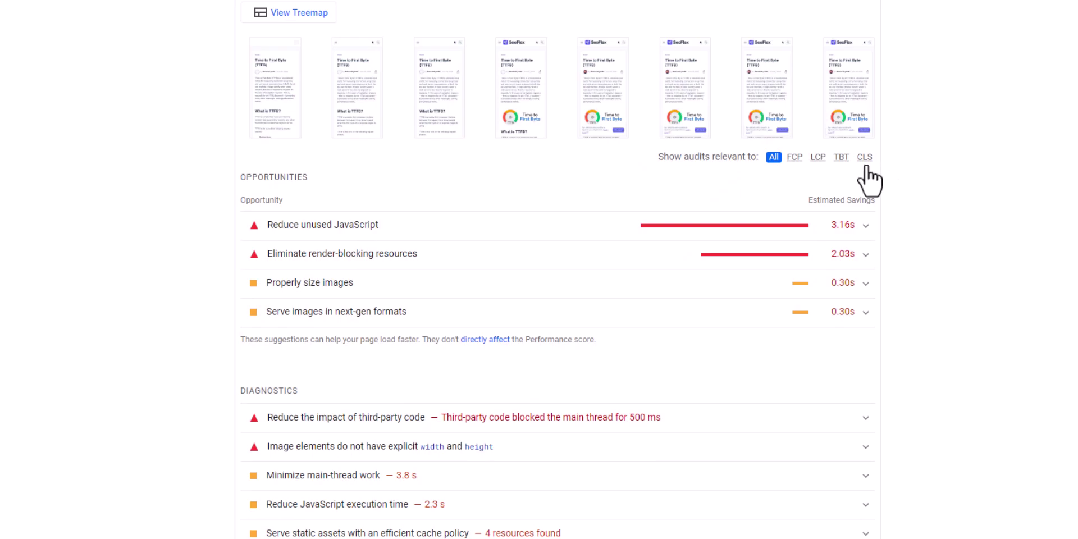
left_click(831, 185)
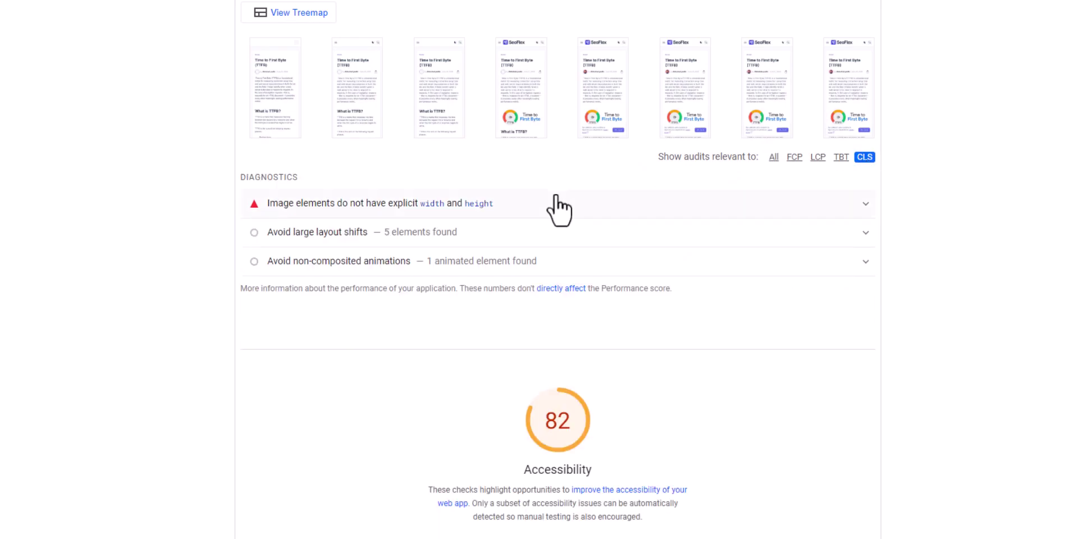
left_click(352, 211)
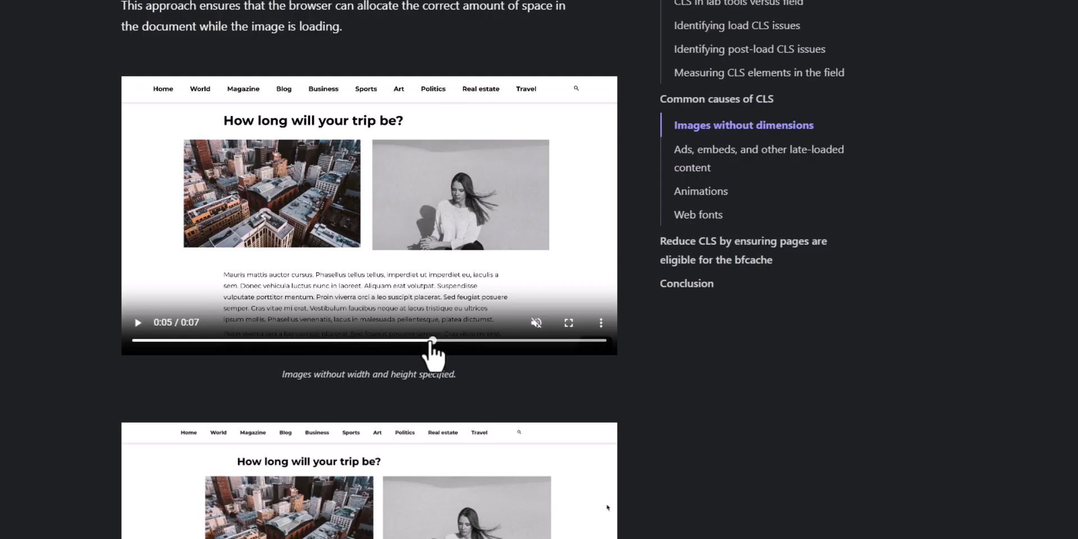
Play the web.dev demo video of images without width and height specified from its beginning
left_click_drag(427, 340, 126, 341)
left_click(137, 328)
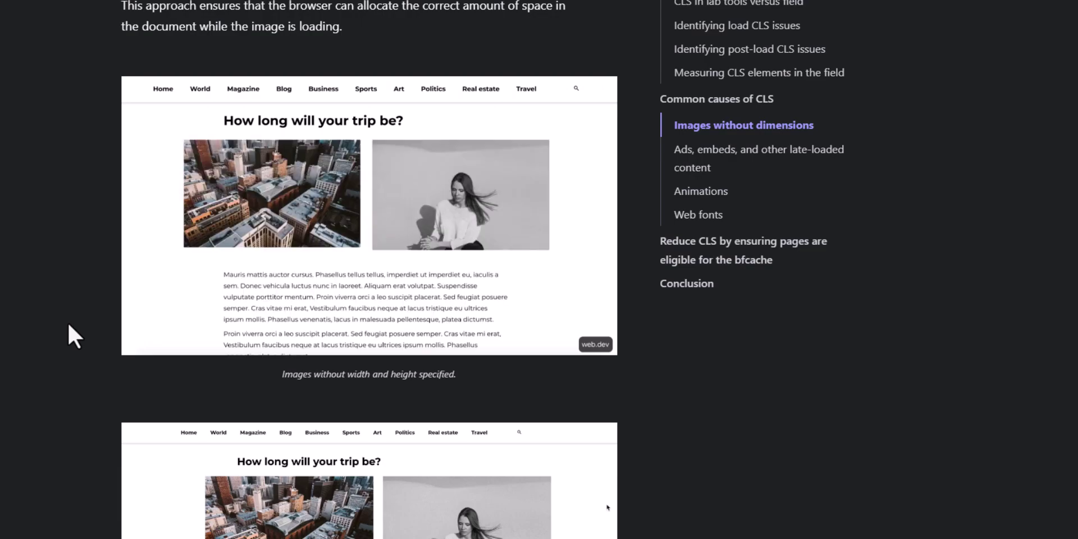
mouse_move(135, 327)
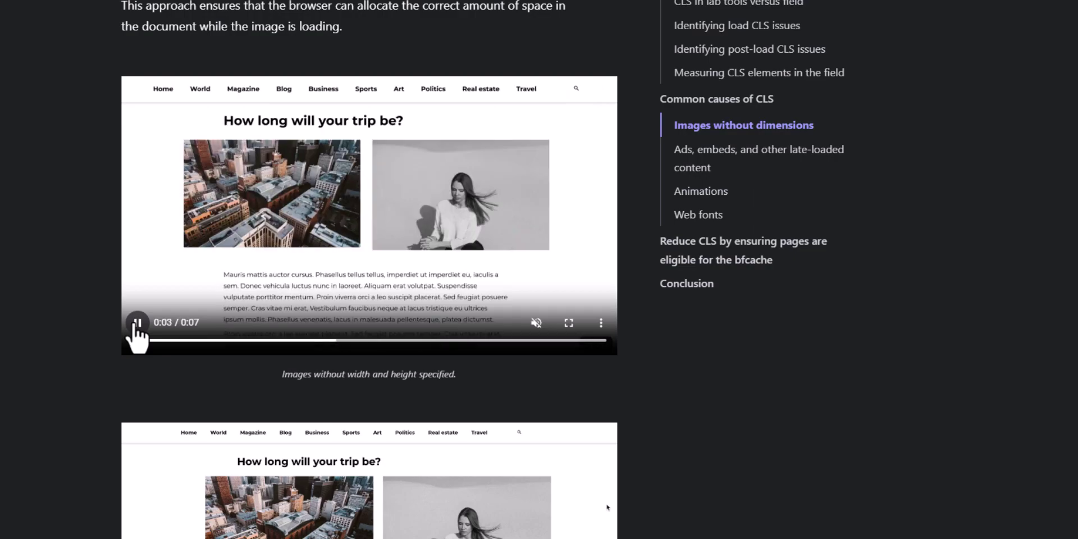
Play the web.dev demo video of images with width and height specified for comparison
scroll(135, 323, "down", 6)
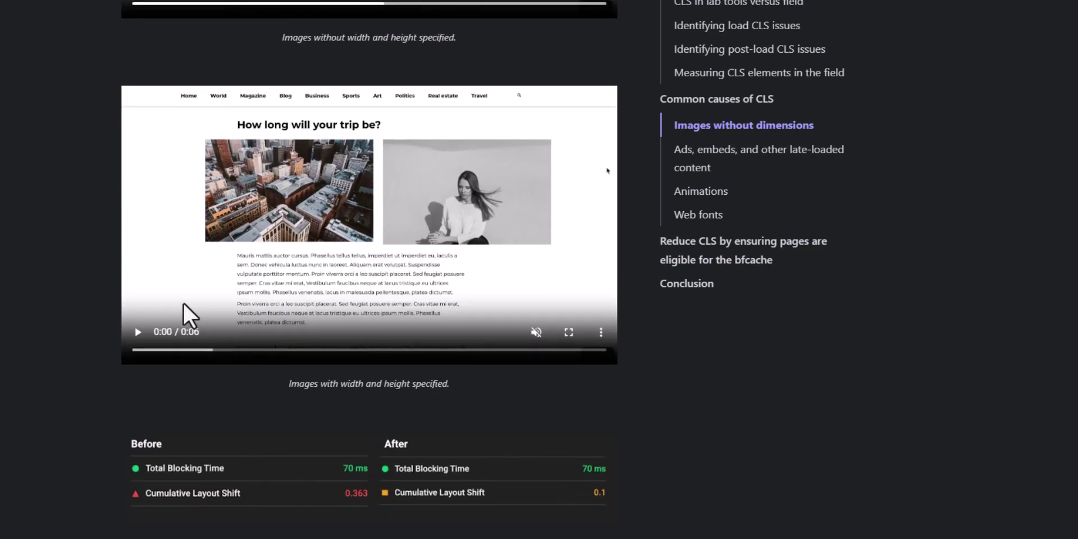
left_click(140, 340)
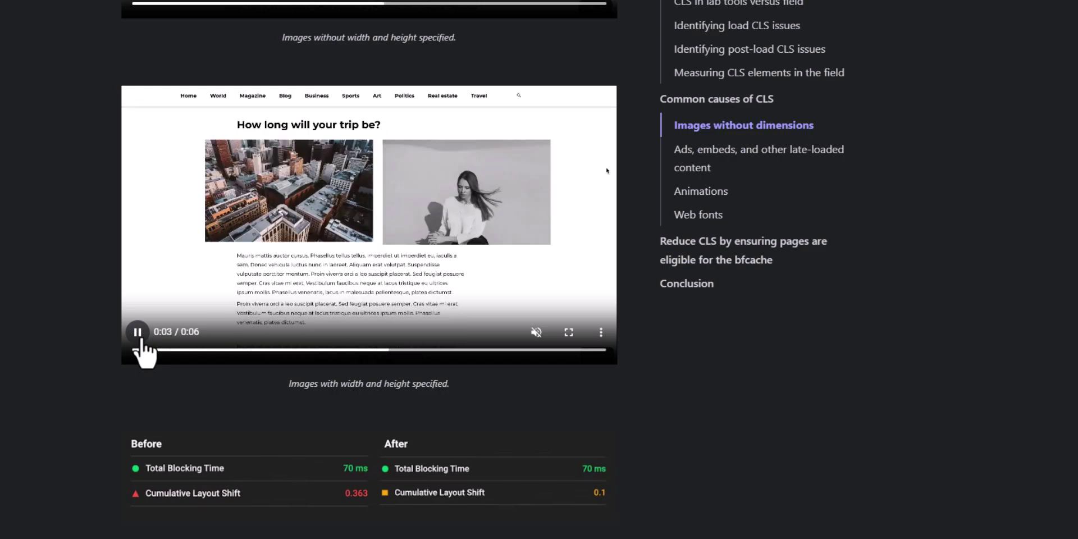
left_click(138, 332)
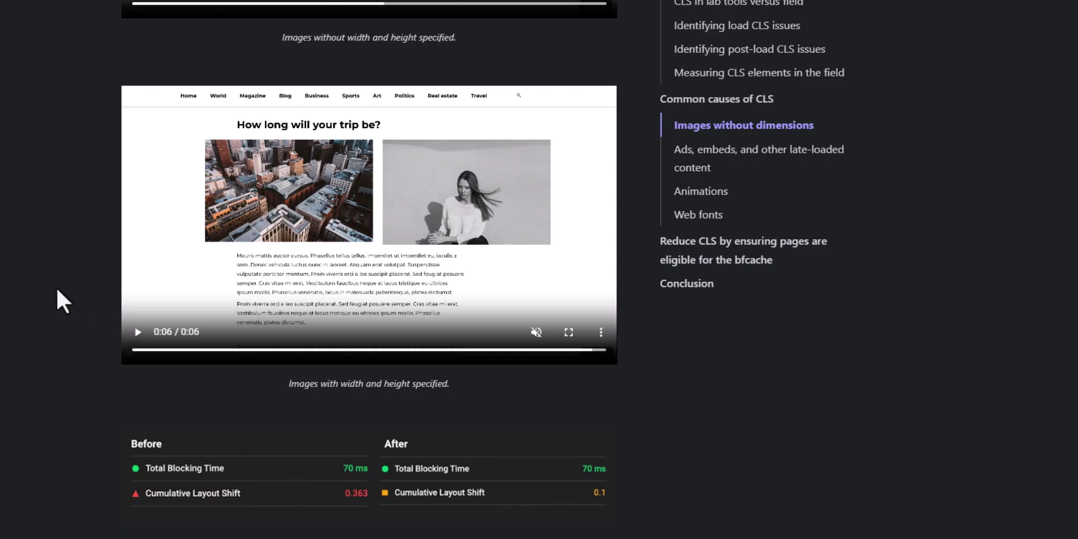
scroll(58, 290, "up", 5)
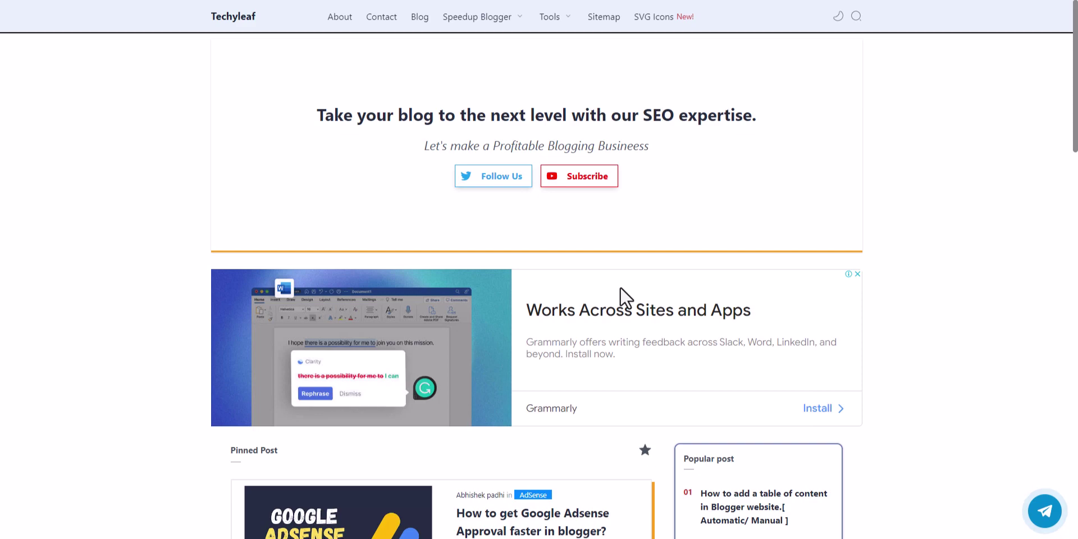
Examine the ad banner and pinned post area on the Techyleaf home page
scroll(620, 286, "down", 3)
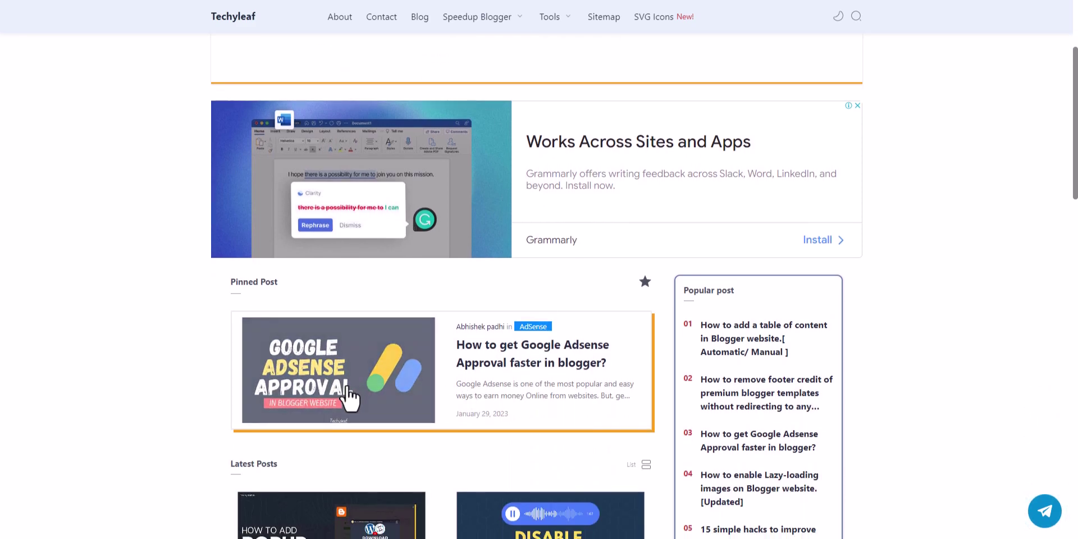
scroll(565, 349, "up", 2)
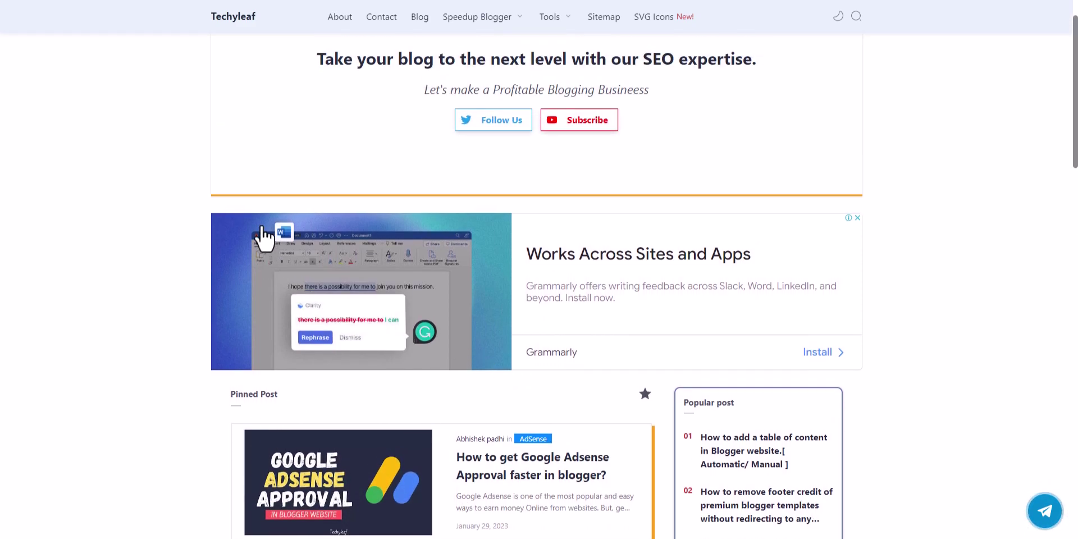
scroll(349, 241, "up", 1)
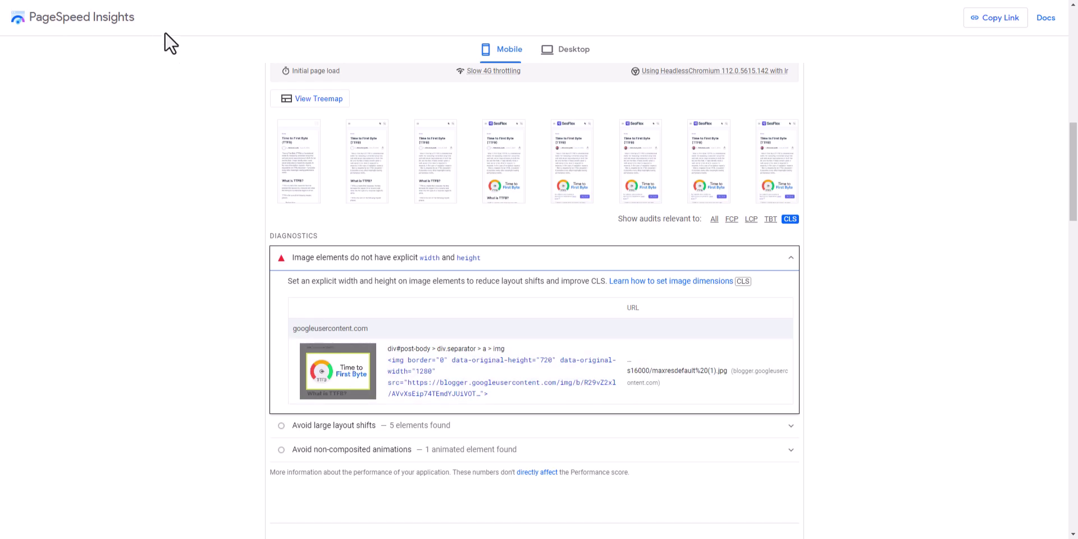
Switch to Blogger, open the Time to First Byte (TTFB) post for editing and show it in HTML view
key("ctrl+Tab")
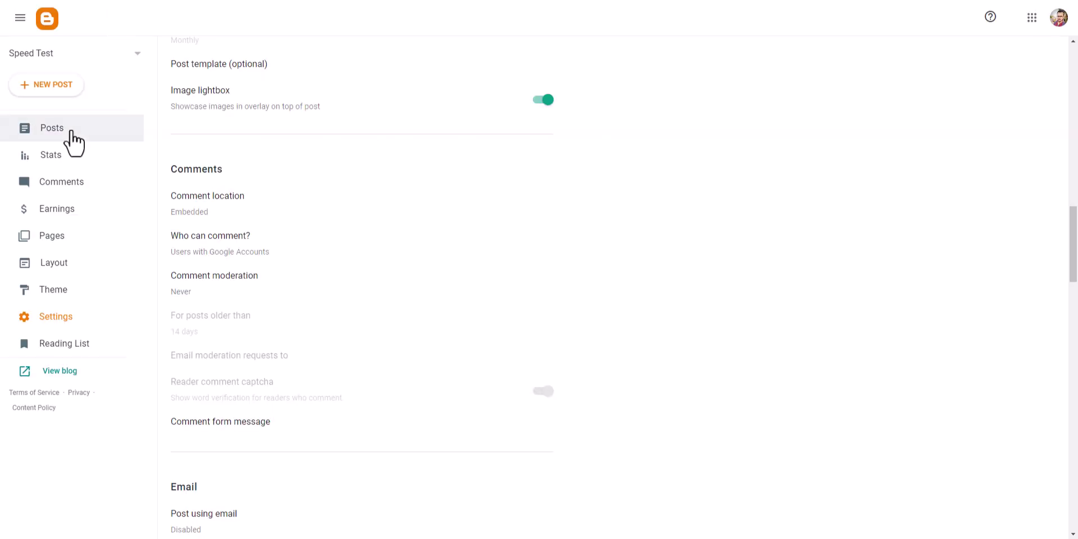
left_click(74, 131)
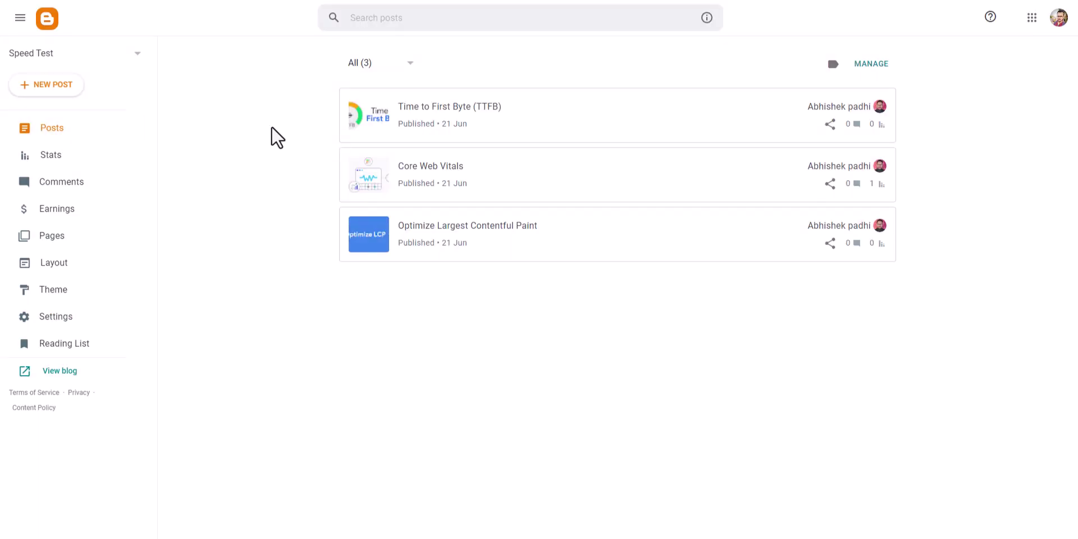
left_click(449, 107)
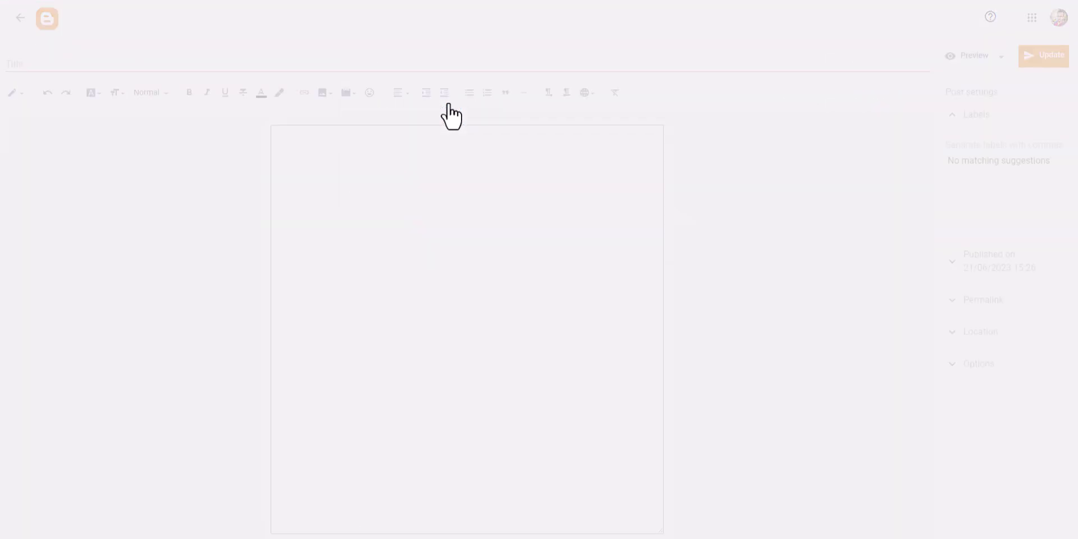
left_click(15, 97)
left_click(45, 70)
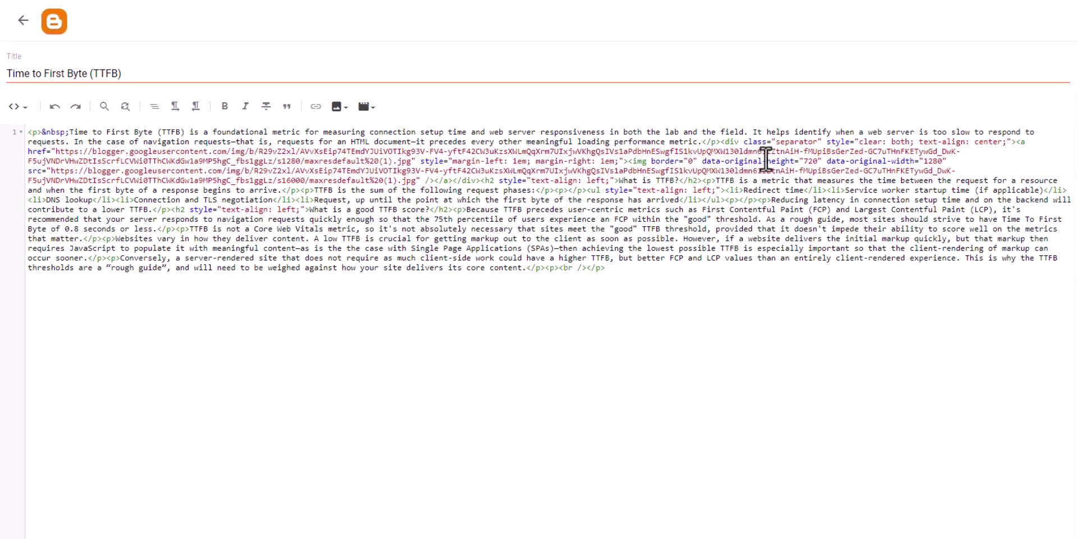
Insert line breaks before and after the image's separator div to isolate it from the surrounding post HTML
left_click(721, 142)
key("Return")
key("Return")
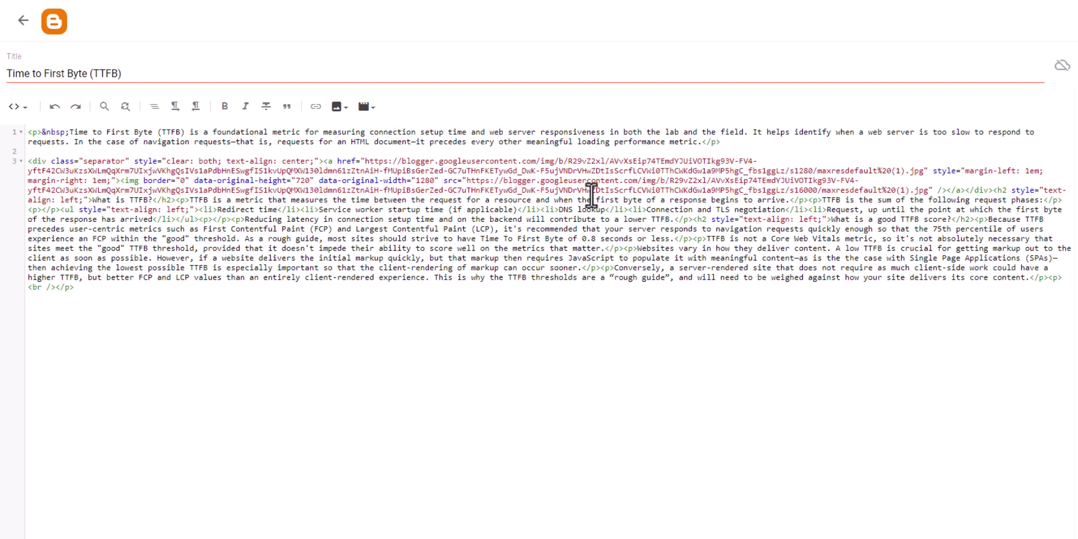
left_click(992, 191)
key("Return")
key("Return")
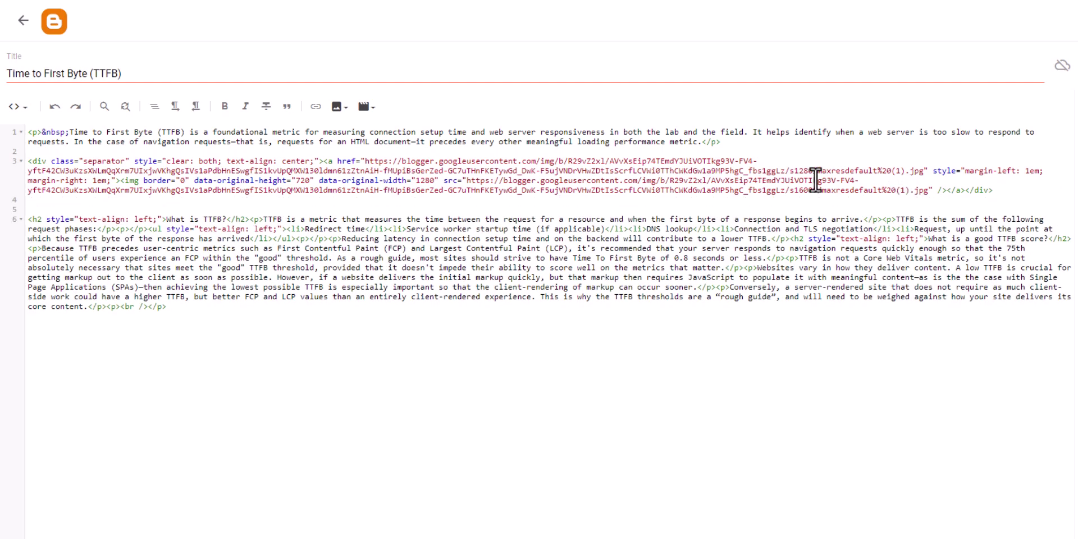
Delete the opening and closing div and link tags wrapped around the image, leaving only the img tag
left_click_drag(30, 162, 115, 177)
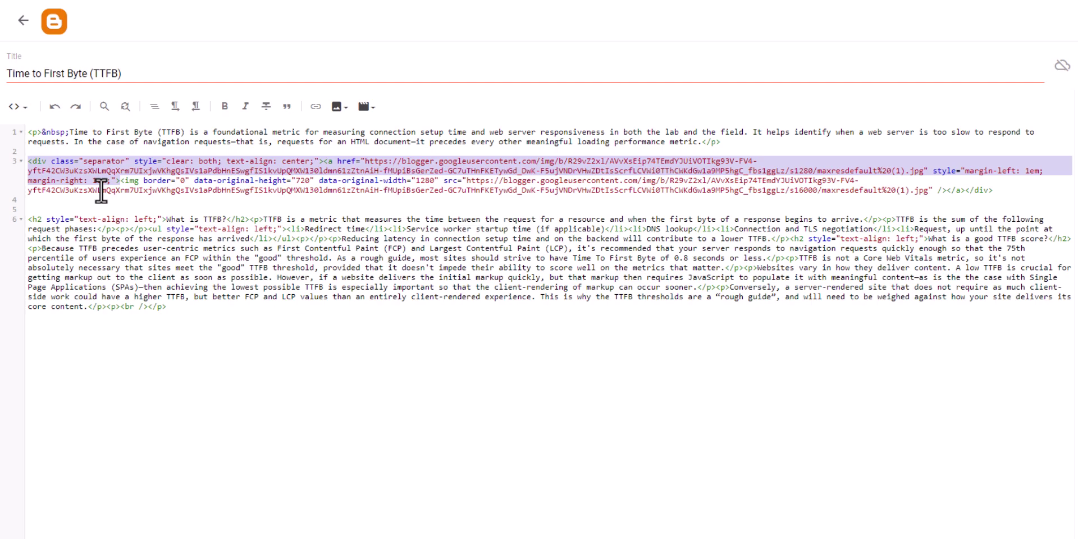
key("BackSpace")
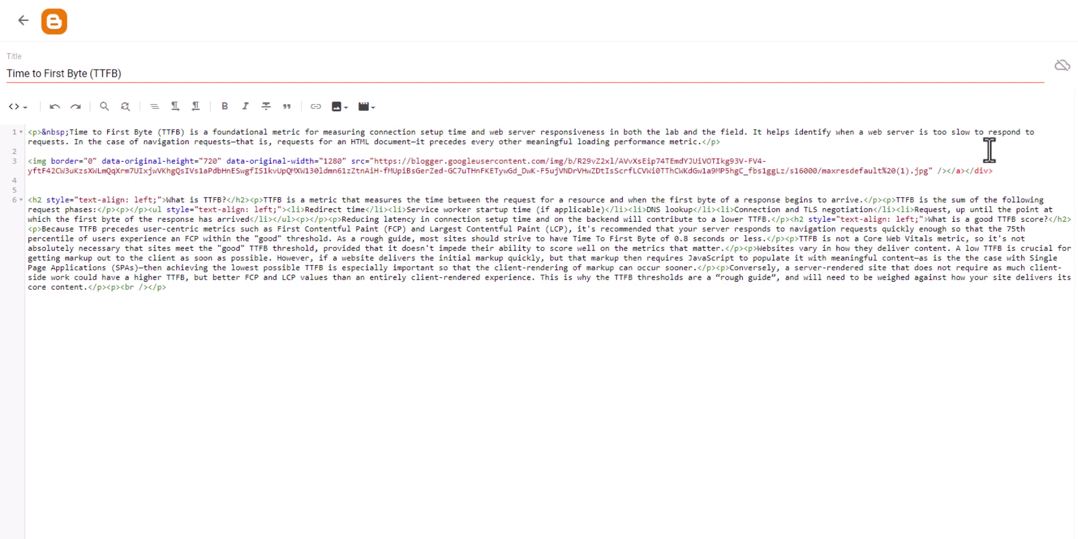
left_click_drag(946, 172, 996, 172)
key("BackSpace")
Add a width="1280" attribute to the img tag after its data-original-width attribute
left_click_drag(227, 163, 344, 163)
left_click(346, 163)
left_click_drag(292, 162, 345, 162)
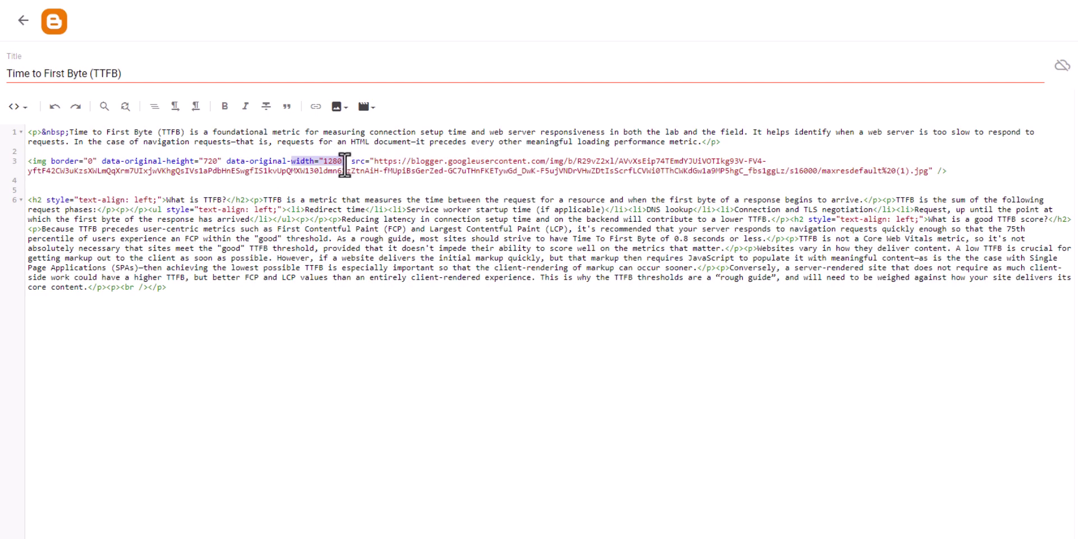
left_click(344, 163)
type("width=\"1280\"")
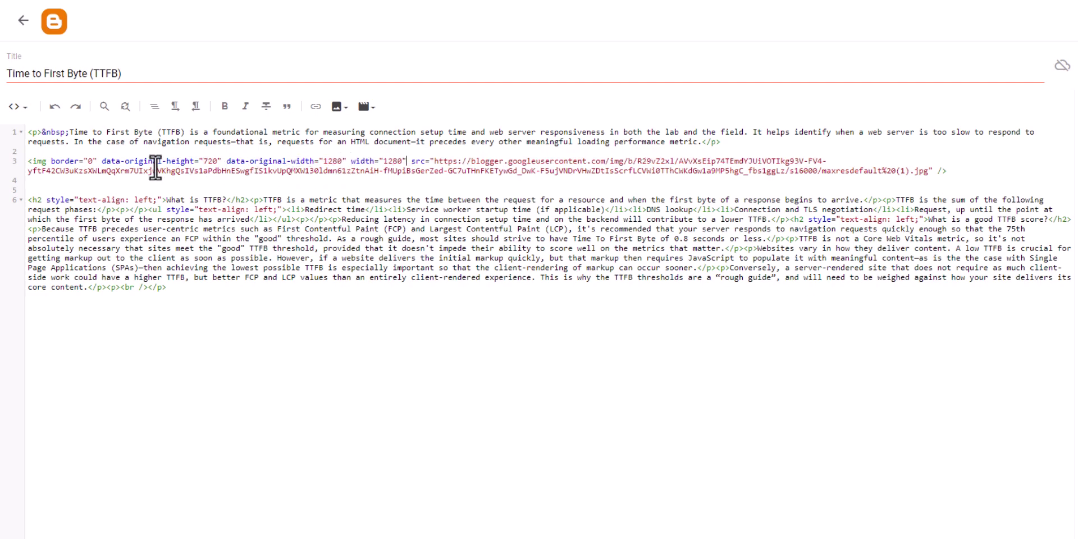
Add a height="720" attribute to the img tag after its data-original-height attribute
left_click_drag(166, 163, 221, 165)
key("ctrl+c")
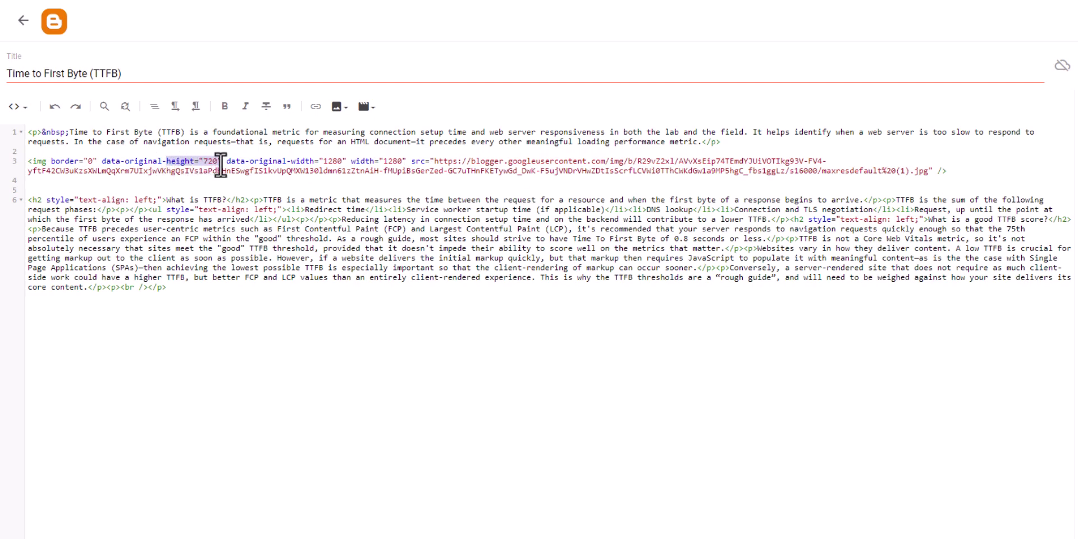
left_click(220, 165)
key("ctrl+v")
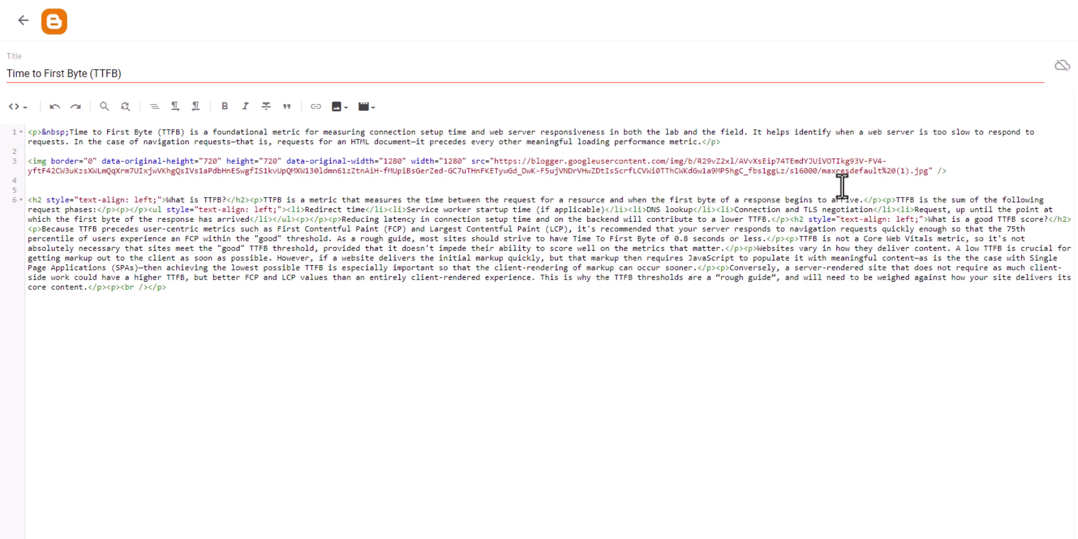
Append -rw to the s16000 size segment in the image URL and update the published post
type("-rw")
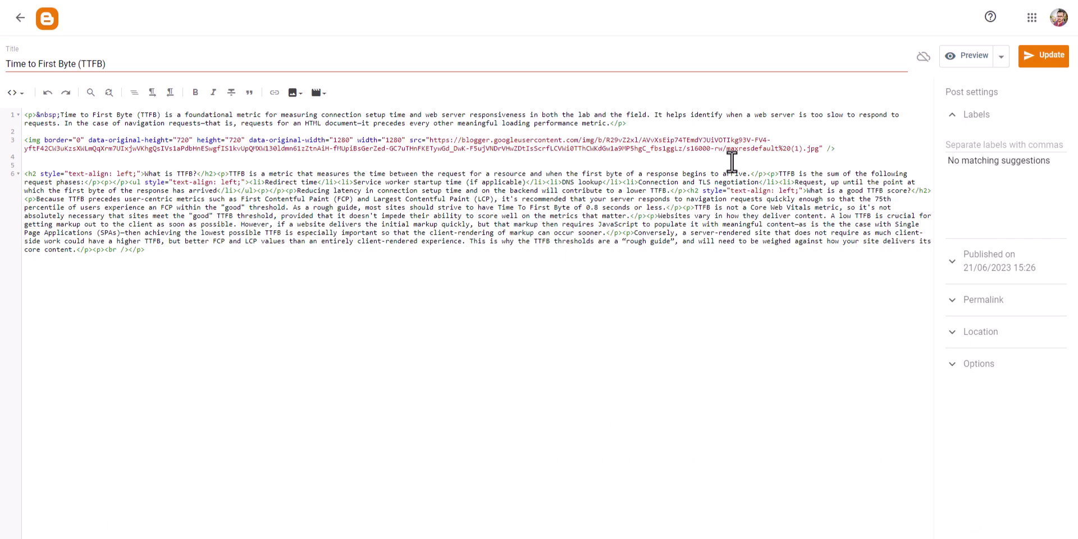
left_click(1044, 64)
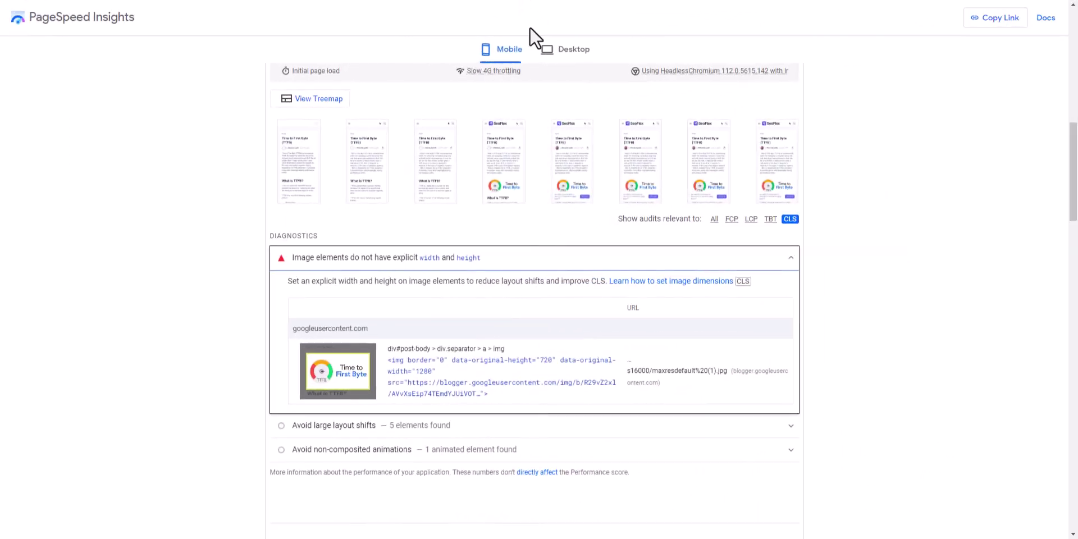
Copy the post's URL from the existing PageSpeed Insights report and enter it as the address to test on a fresh PageSpeed Insights page
scroll(1042, 192, "up", 15)
right_click(597, 84)
left_click(573, 89)
triple_click(573, 89)
key("ctrl+c")
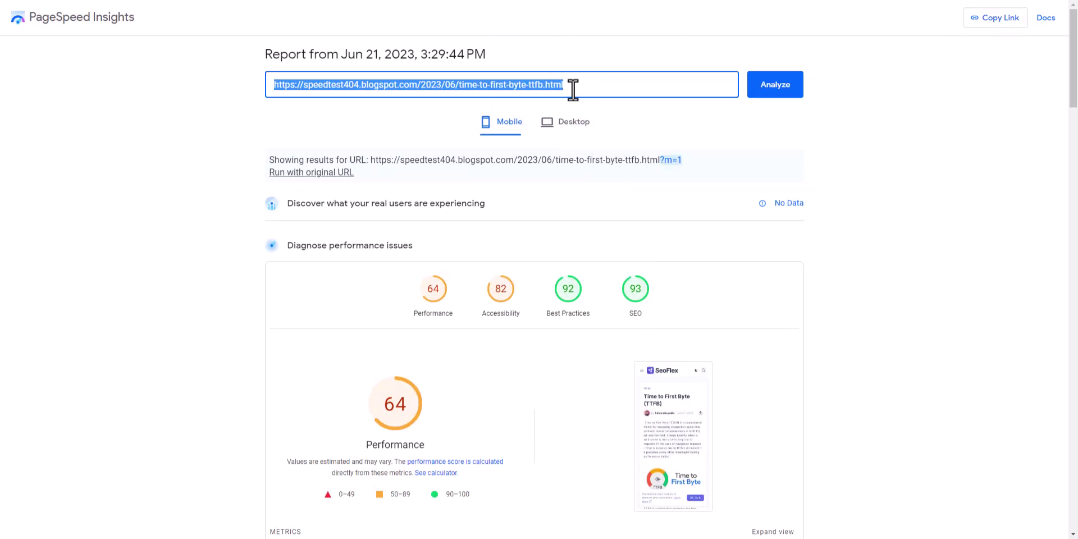
right_click(374, 0)
right_click(90, 22)
left_click(117, 33)
left_click(364, 56)
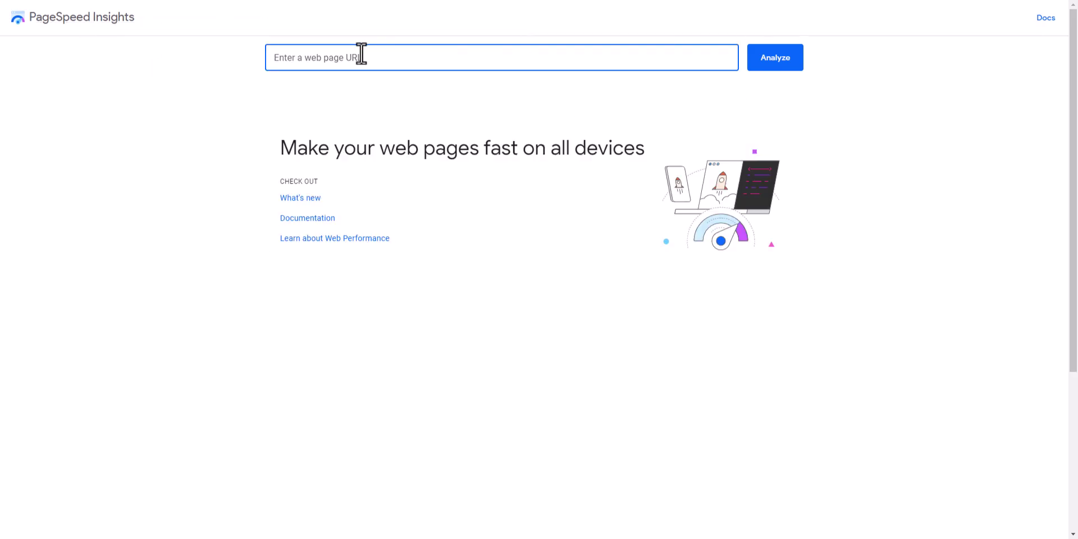
key("ctrl+v")
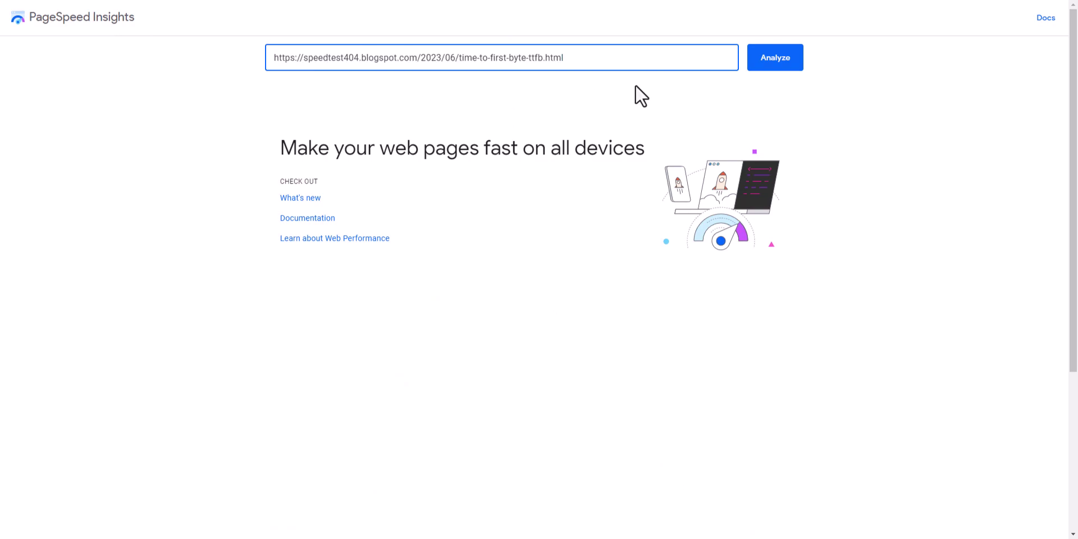
Run the analysis of the post's URL and filter the resulting mobile audits to those relevant to CLS
left_click(775, 62)
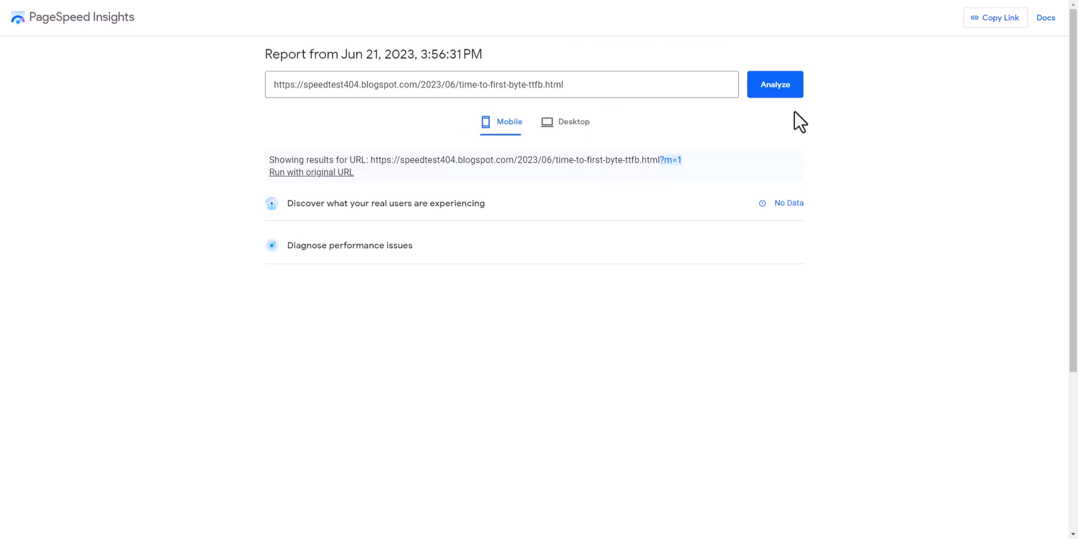
scroll(879, 205, "down", 10)
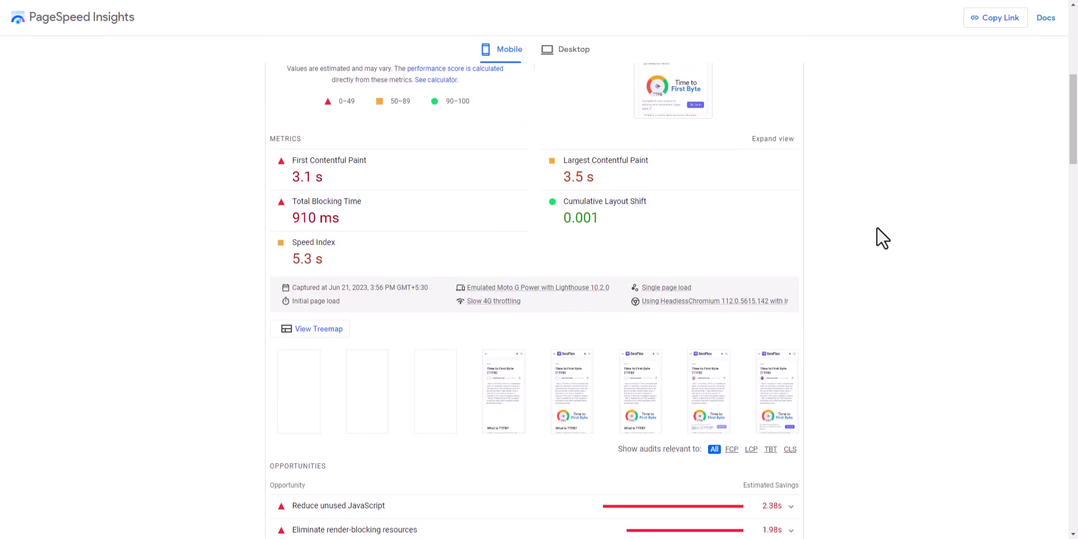
left_click(791, 282)
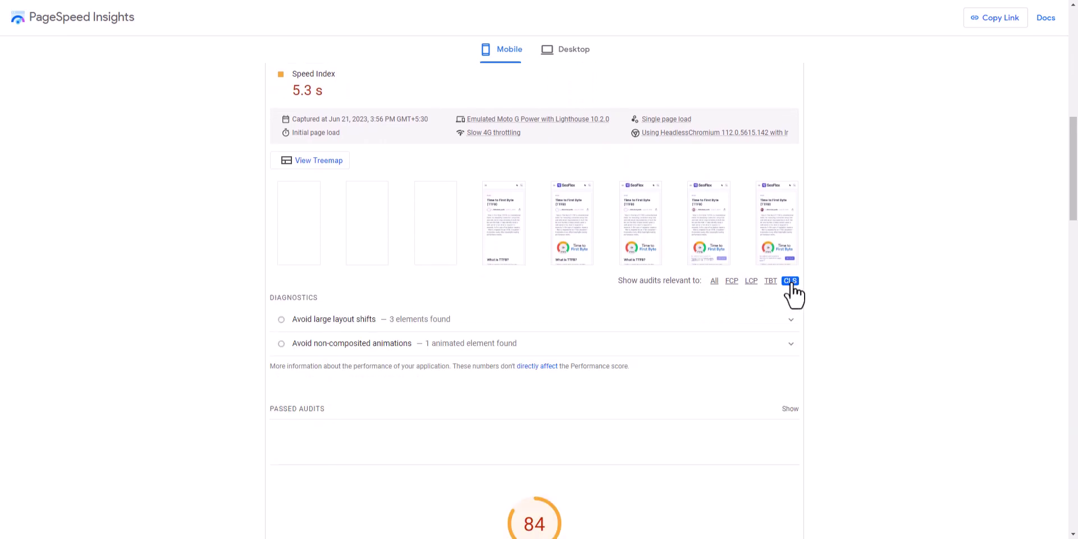
scroll(855, 270, "down", 1)
scroll(860, 278, "down", 1)
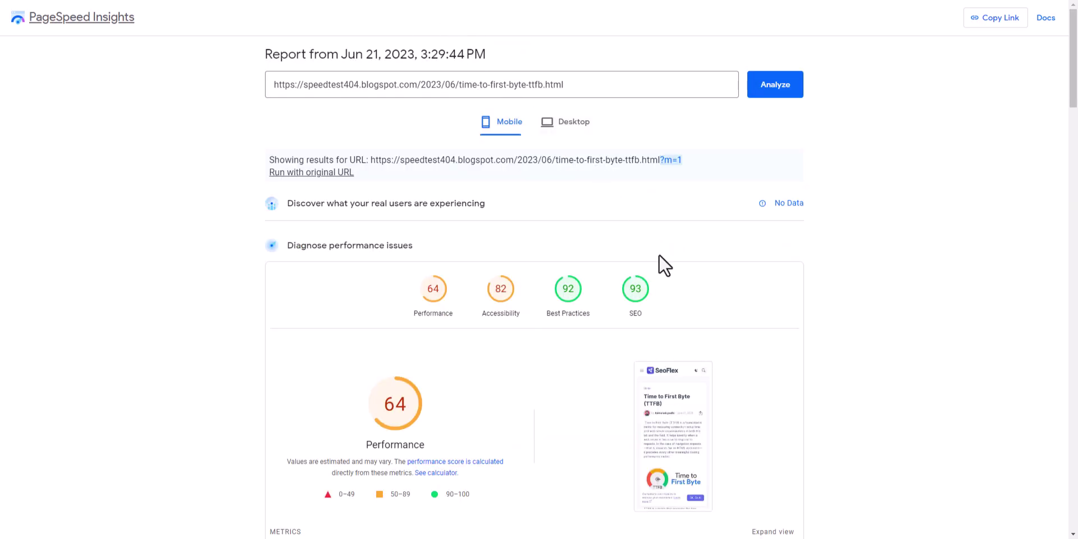
Compare with the CLS audits in the earlier report, and expand the new report's Avoid large layout shifts audit to examine its elements
scroll(818, 315, "down", 10)
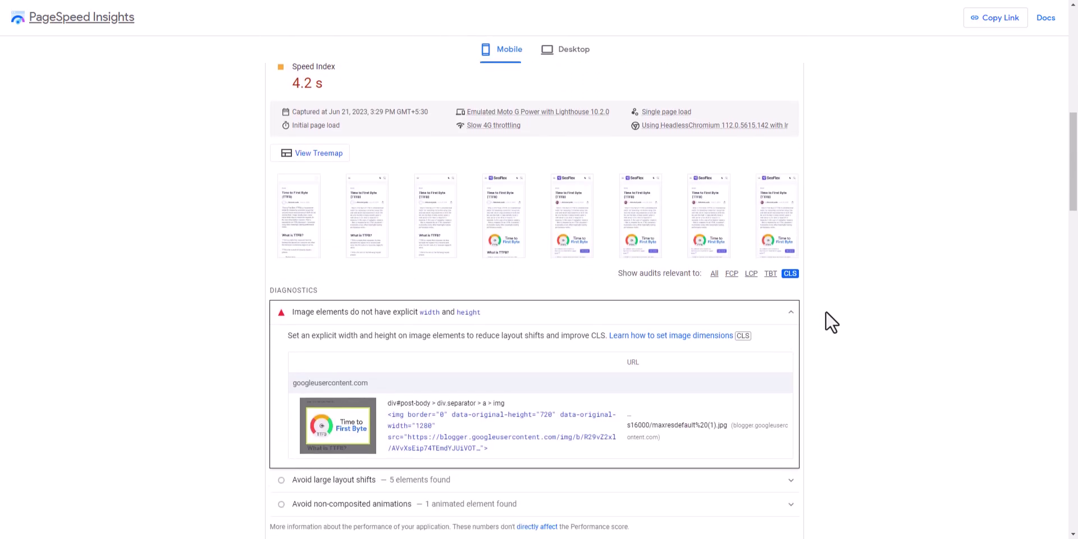
scroll(832, 323, "down", 2)
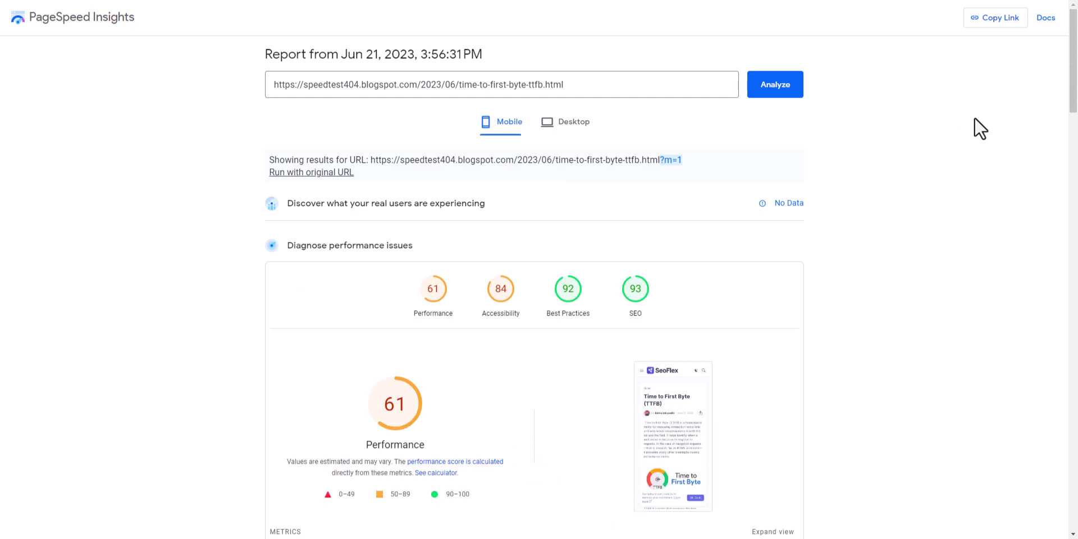
left_click_drag(1074, 73, 1074, 204)
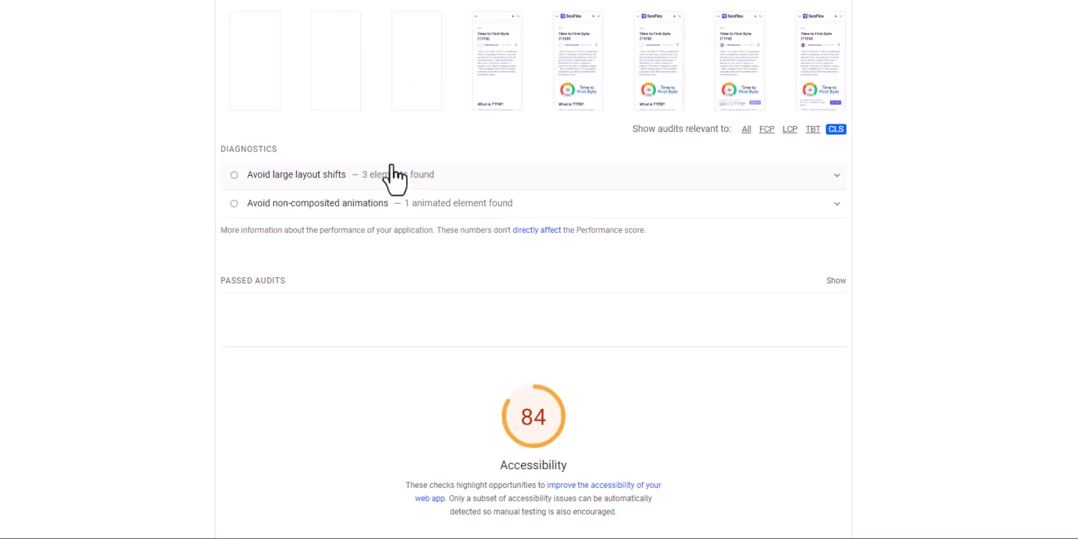
left_click(399, 232)
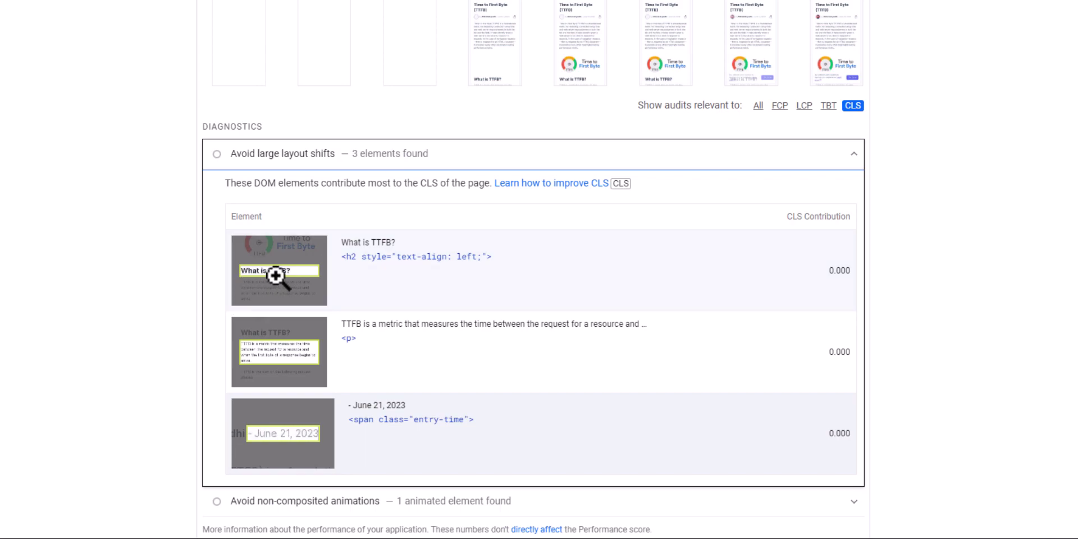
mouse_move(292, 284)
mouse_move(267, 366)
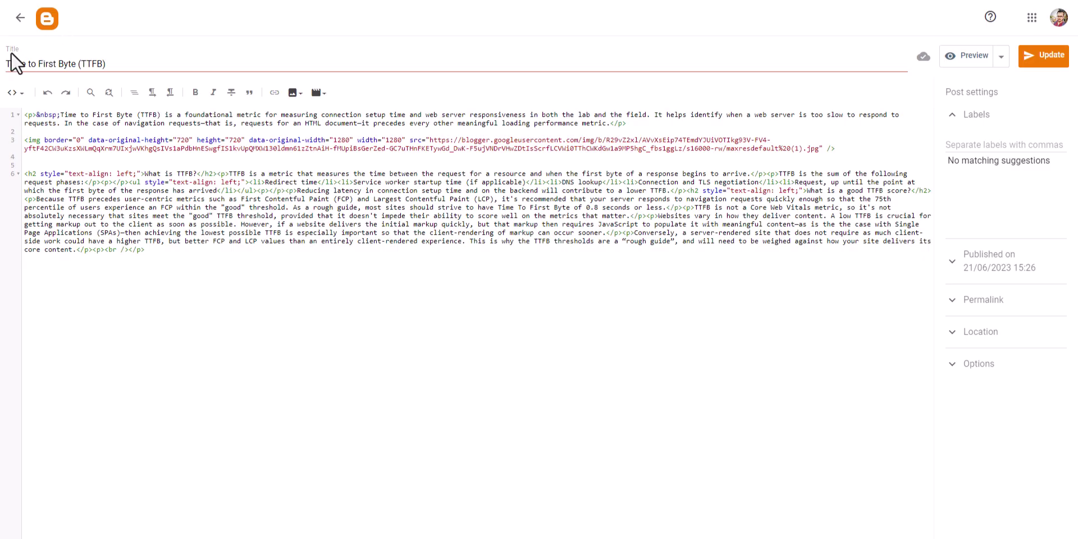
Switch to Blogger, open the blog theme's HTML code for editing, and locate the main font's Inter family setting
left_click(16, 18)
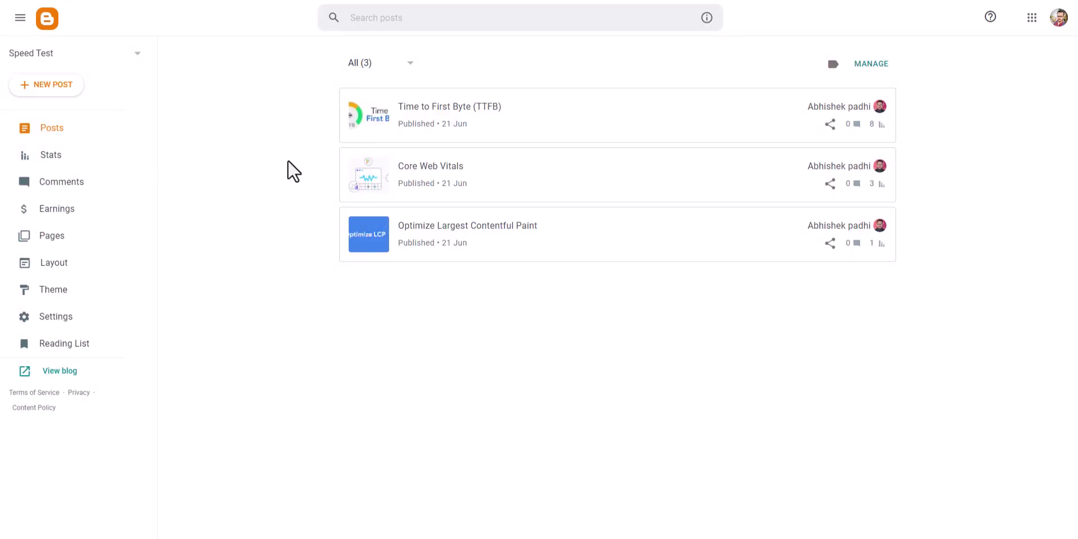
left_click(54, 292)
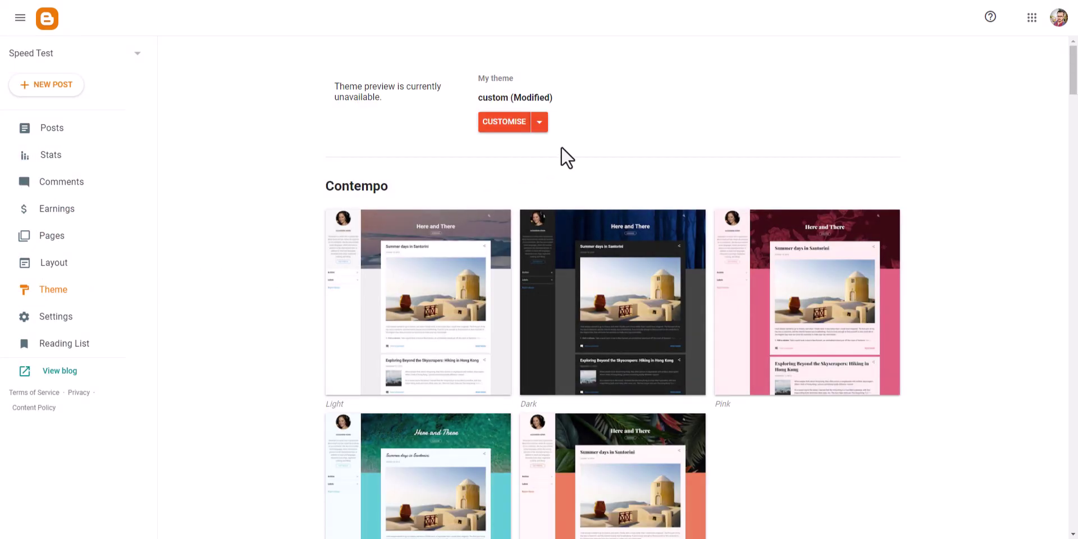
left_click(539, 121)
left_click(404, 213)
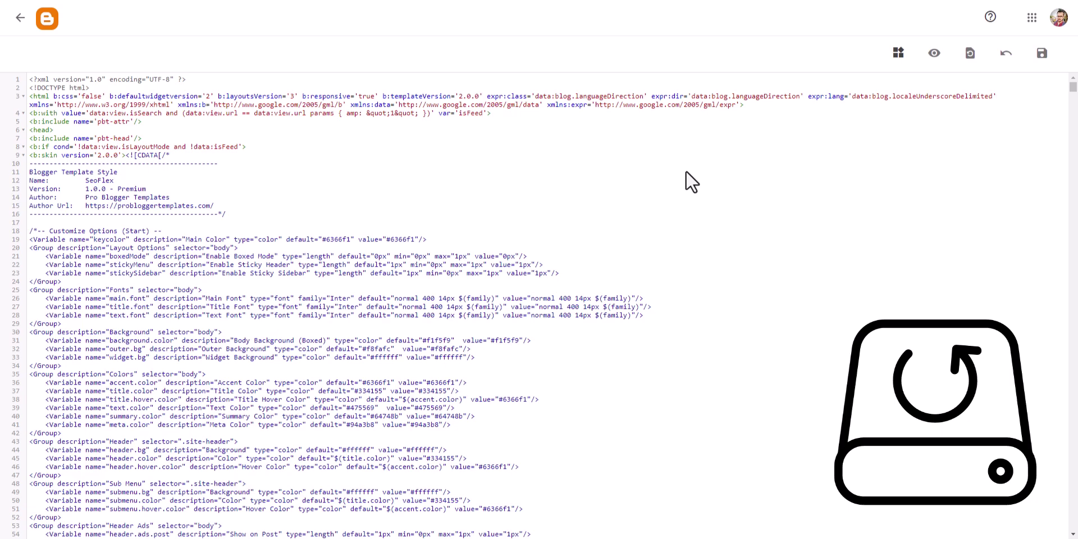
double_click(334, 300)
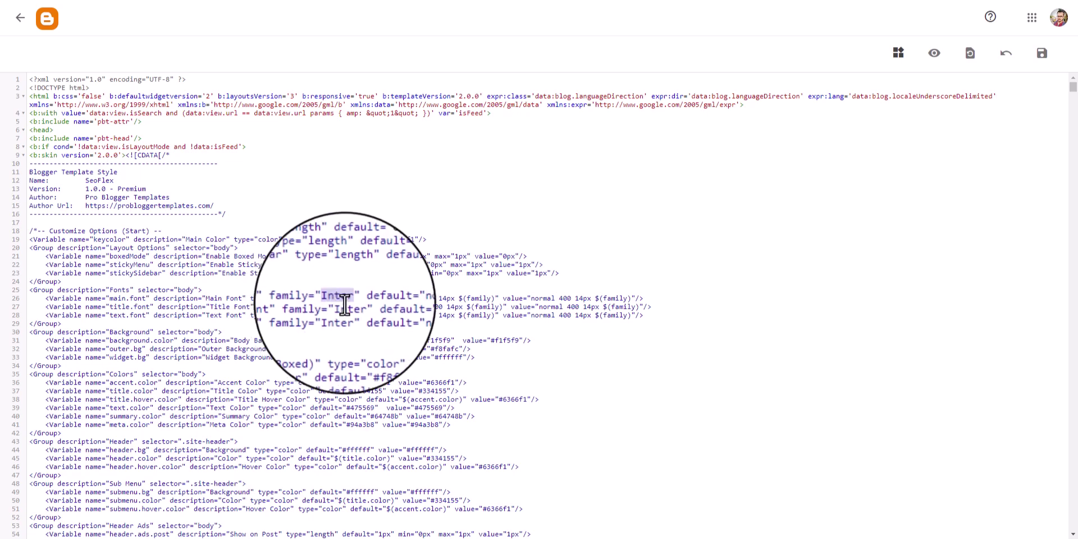
Replace $(main.font.family) with system-ui in the --body-font variable of the theme's :root CSS block
scroll(464, 345, "down", 4)
scroll(464, 345, "down", 10)
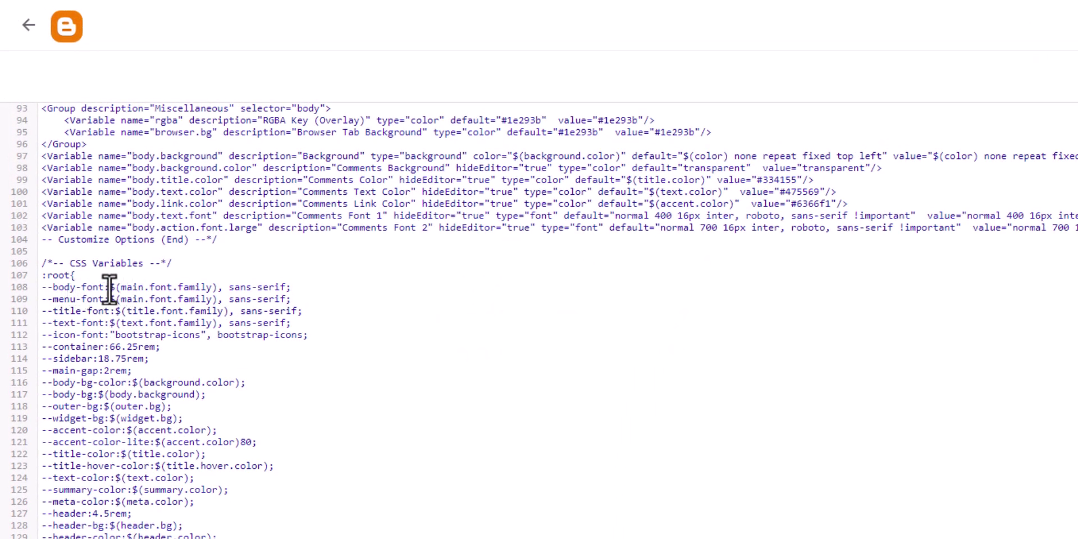
left_click_drag(110, 287, 217, 289)
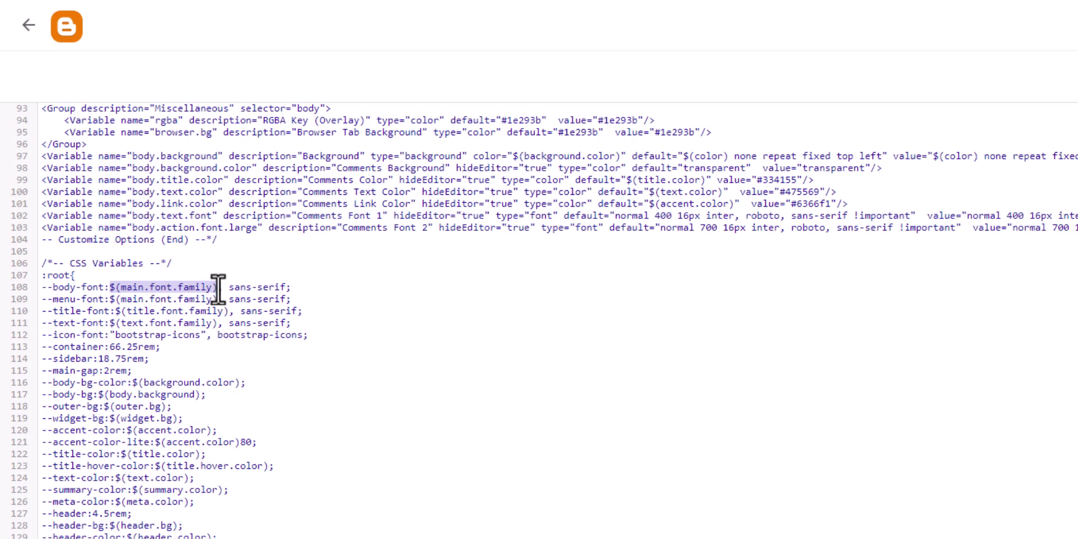
type("syste")
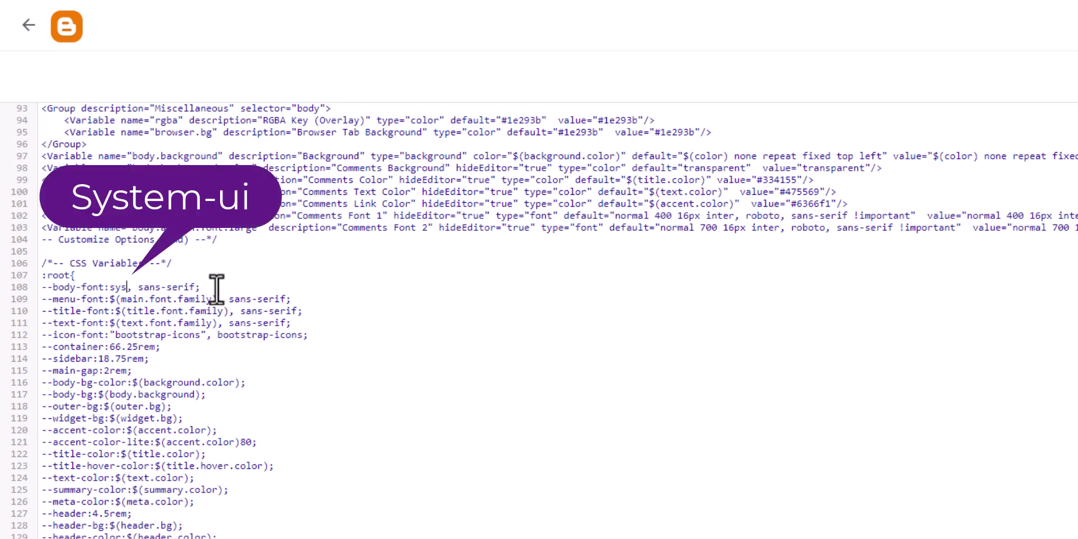
type("-ui")
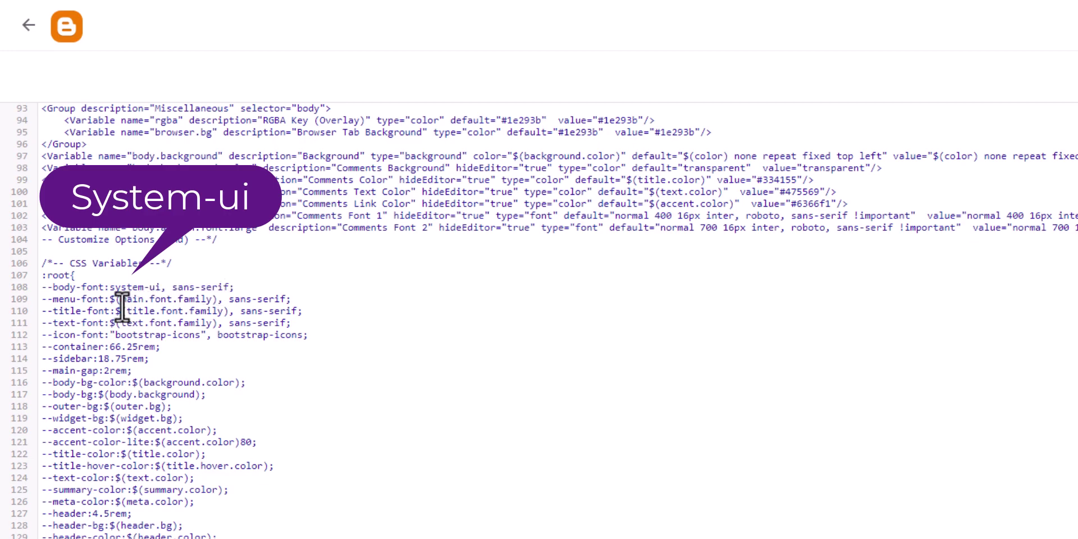
Copy system-ui over the font family values of --menu-font, --title-font and --text-font, and save the theme
left_click_drag(110, 288, 163, 288)
key("ctrl+c")
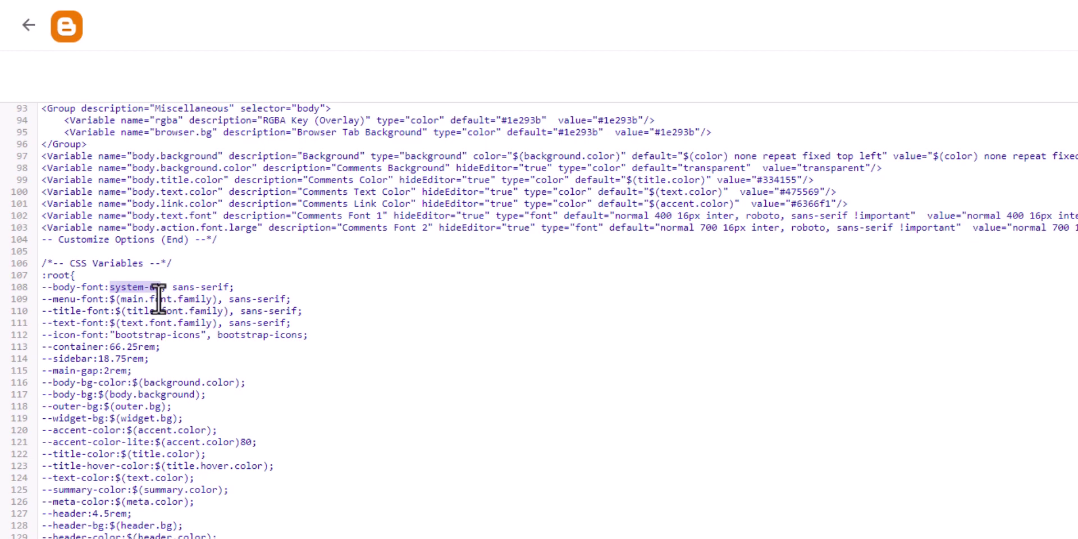
left_click_drag(110, 299, 217, 298)
key("ctrl+v")
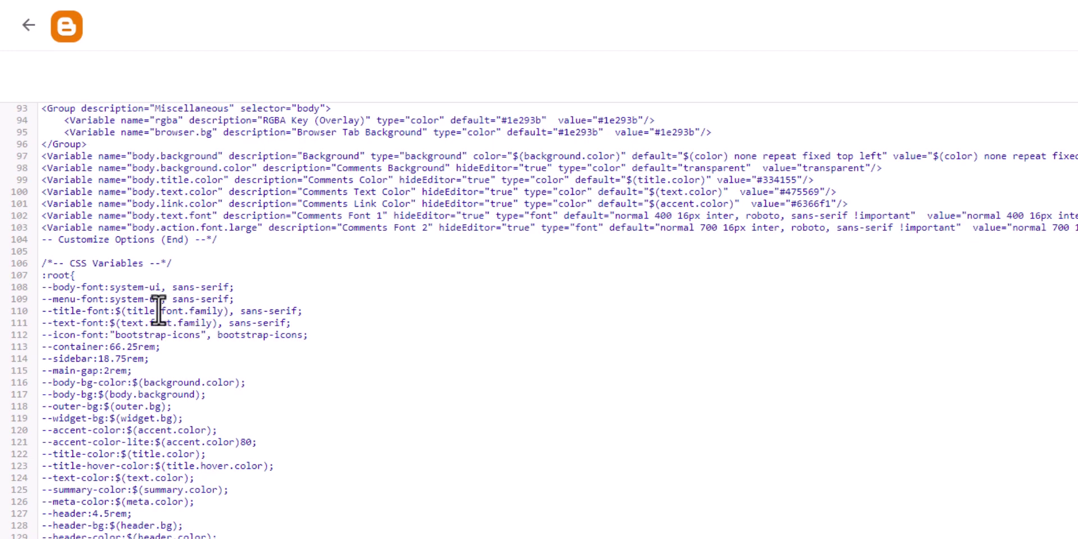
left_click_drag(116, 311, 230, 311)
key("ctrl+v")
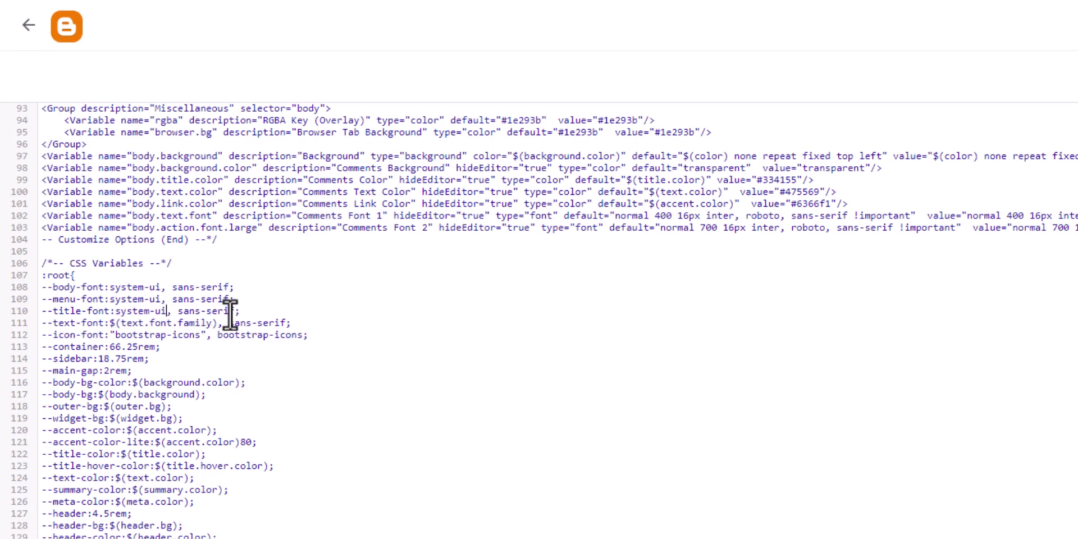
left_click_drag(110, 322, 217, 322)
key("ctrl+v")
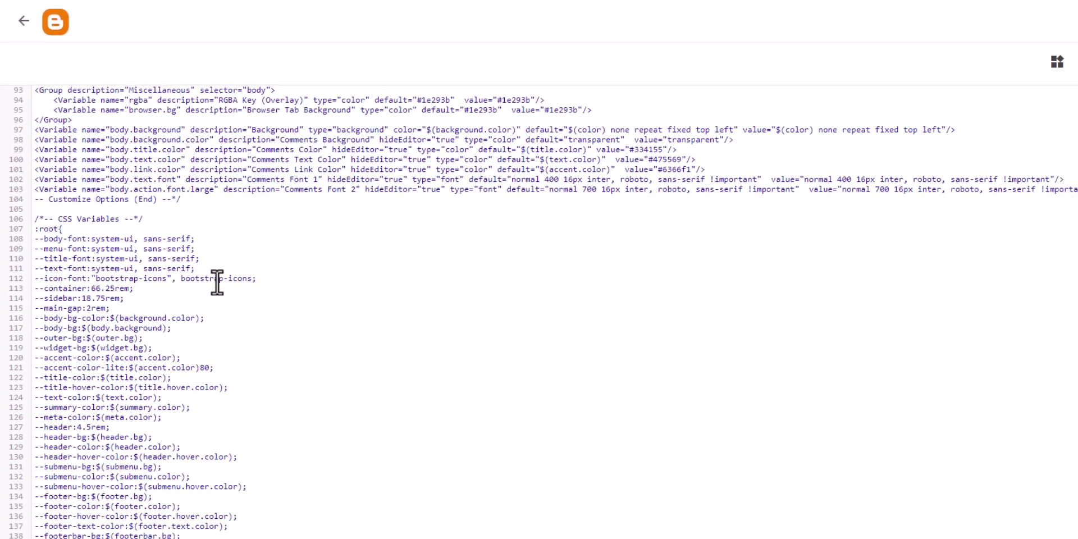
left_click(1042, 54)
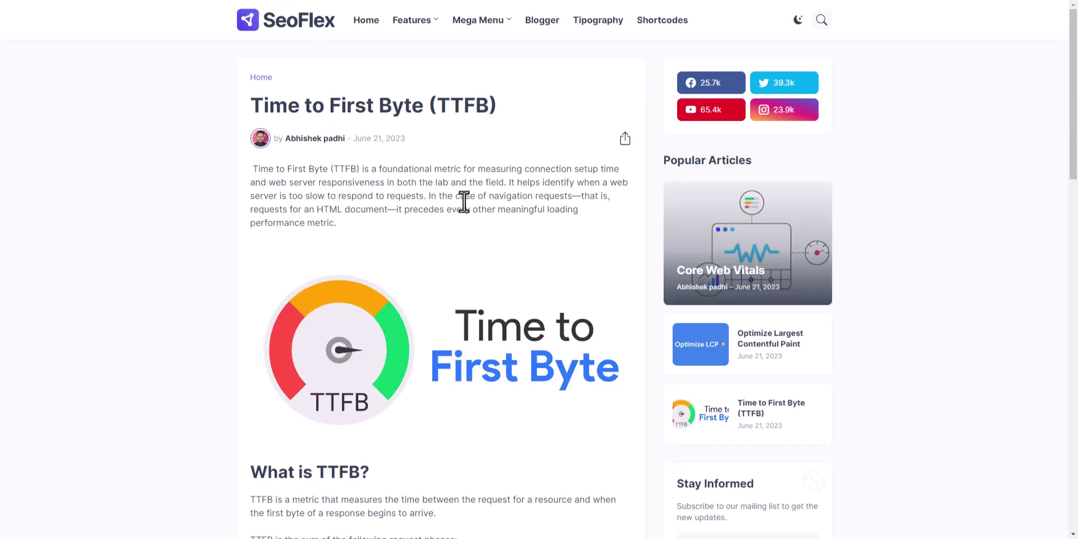
Switch to the published post and inspect the intro paragraph's font with WhatFont before reloading the page
left_click(958, 2)
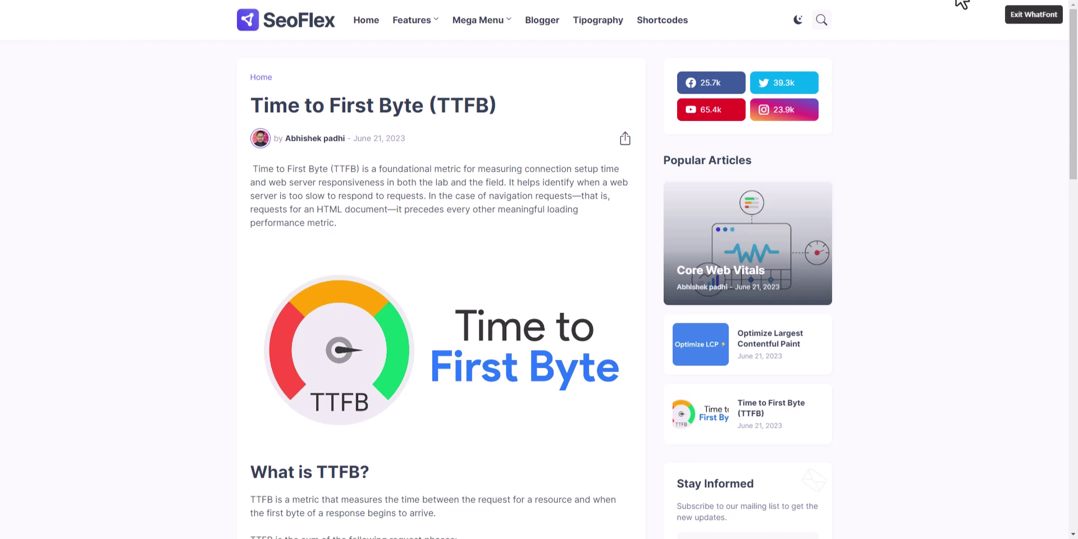
left_click(375, 182)
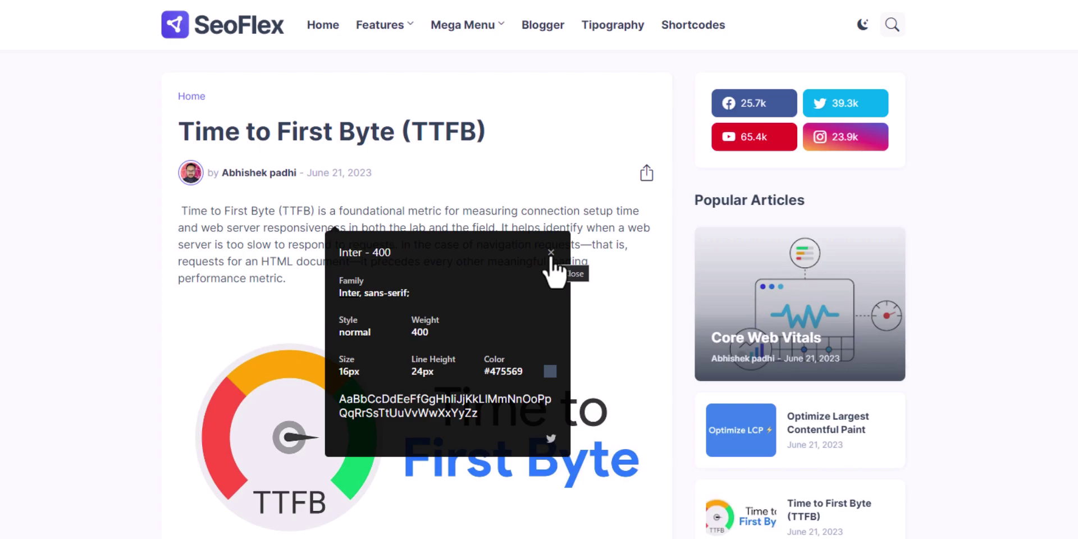
left_click(550, 254)
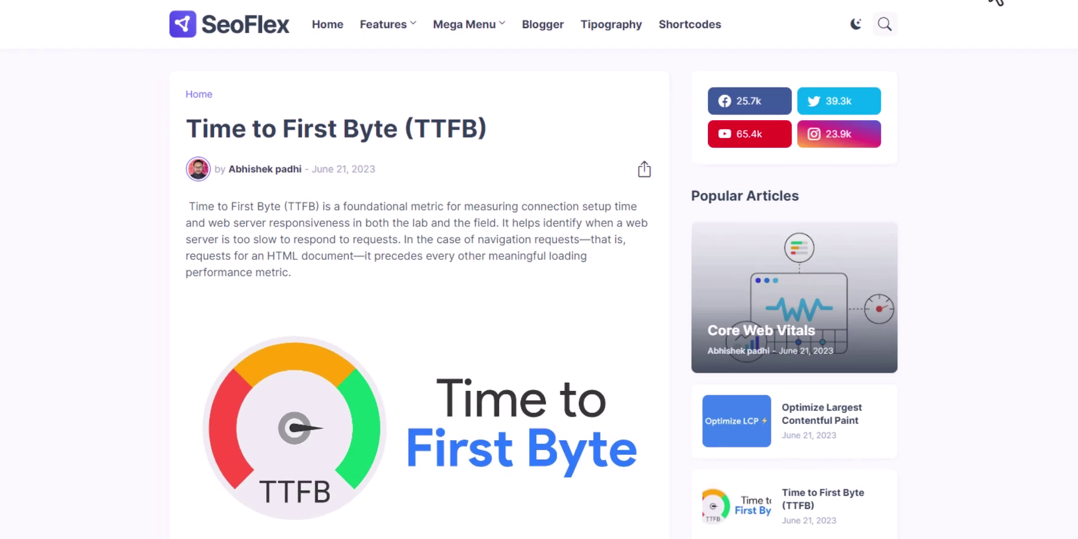
left_click(1015, 23)
Reload the published post and inspect the intro paragraph's font again with WhatFont
left_click(53, 4)
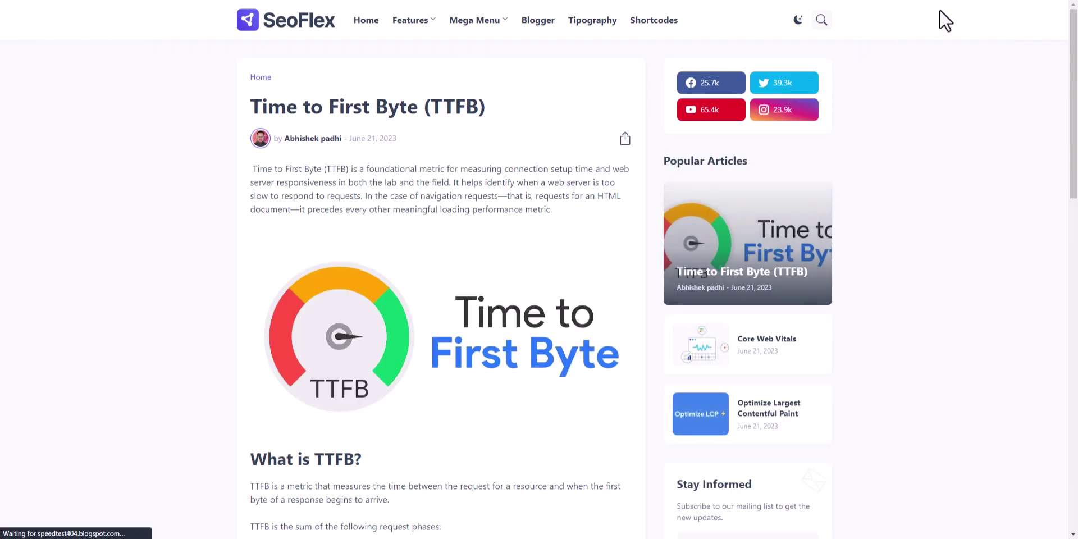
left_click(959, 1)
left_click(456, 171)
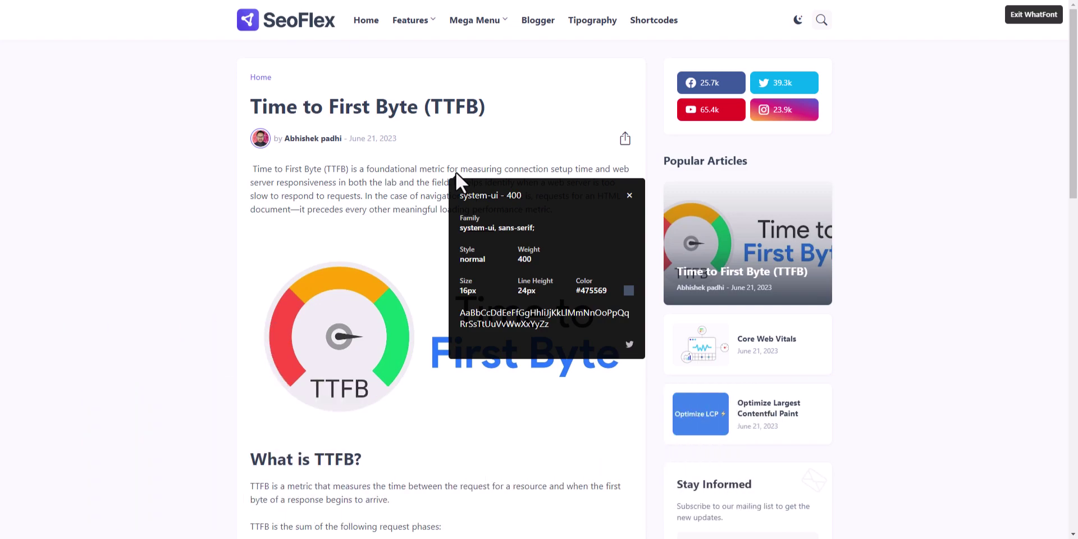
left_click(629, 196)
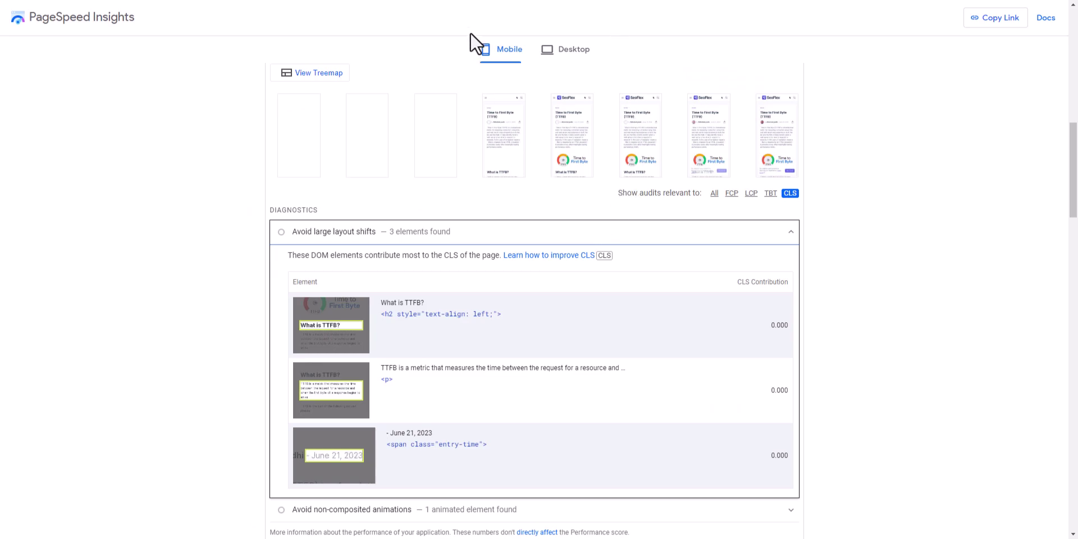
Open a fresh PageSpeed Insights page and enter the post's URL copied from the existing report as the address to test
right_click(111, 19)
left_click(320, 7)
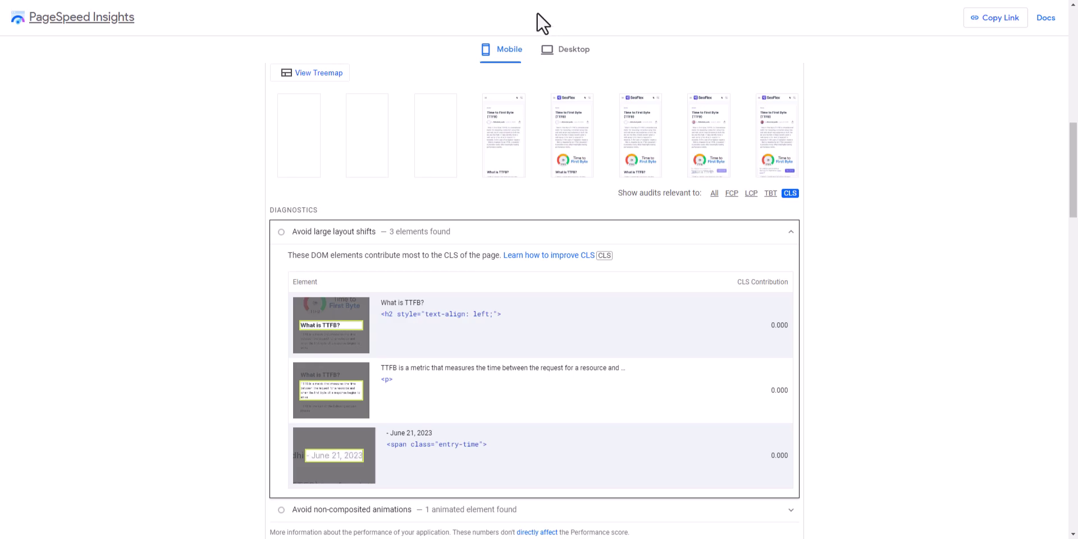
left_click_drag(1073, 146, 1075, 31)
left_click(656, 87)
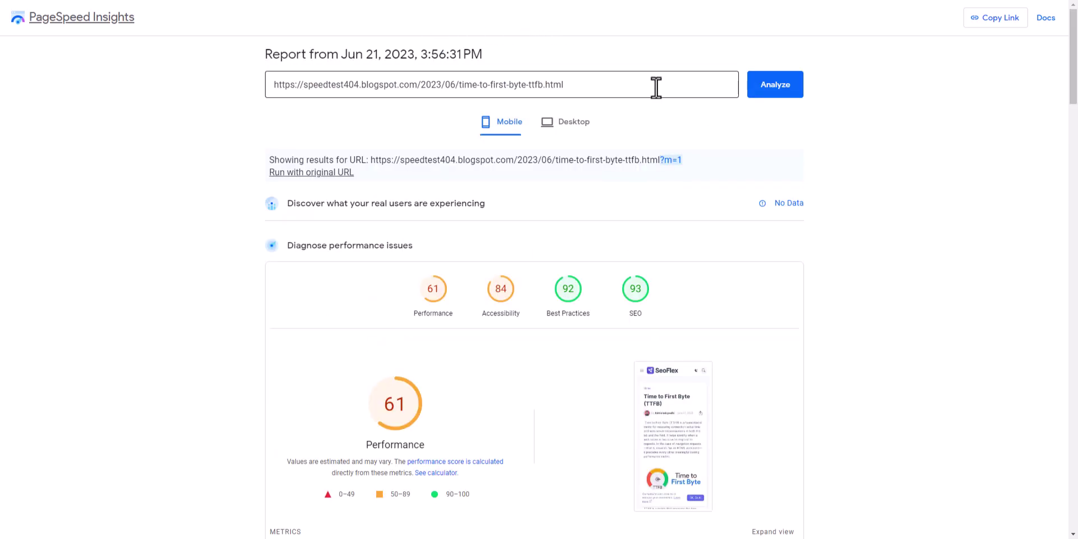
key("ctrl+a")
key("BackSpace")
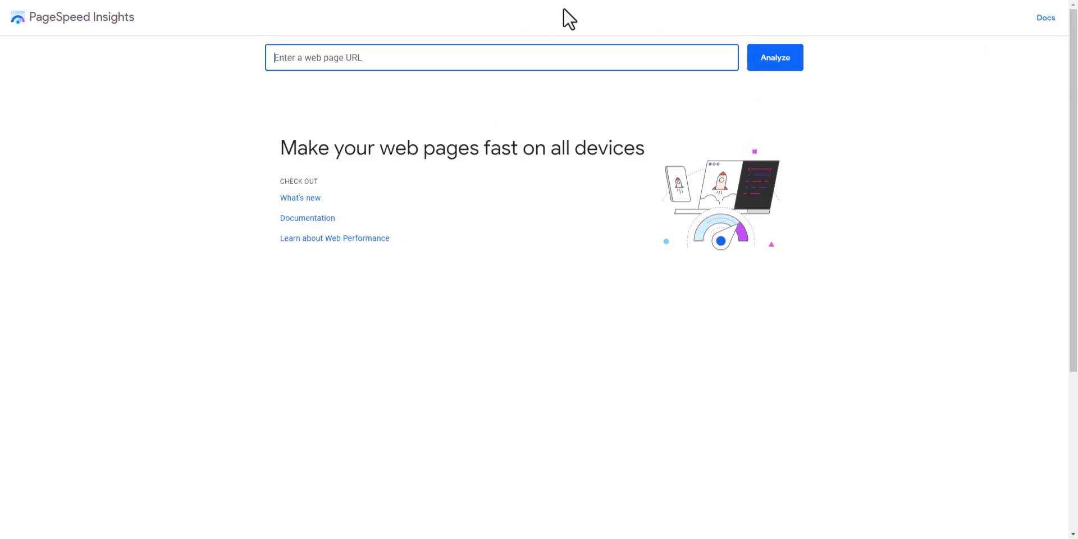
key("ctrl+v")
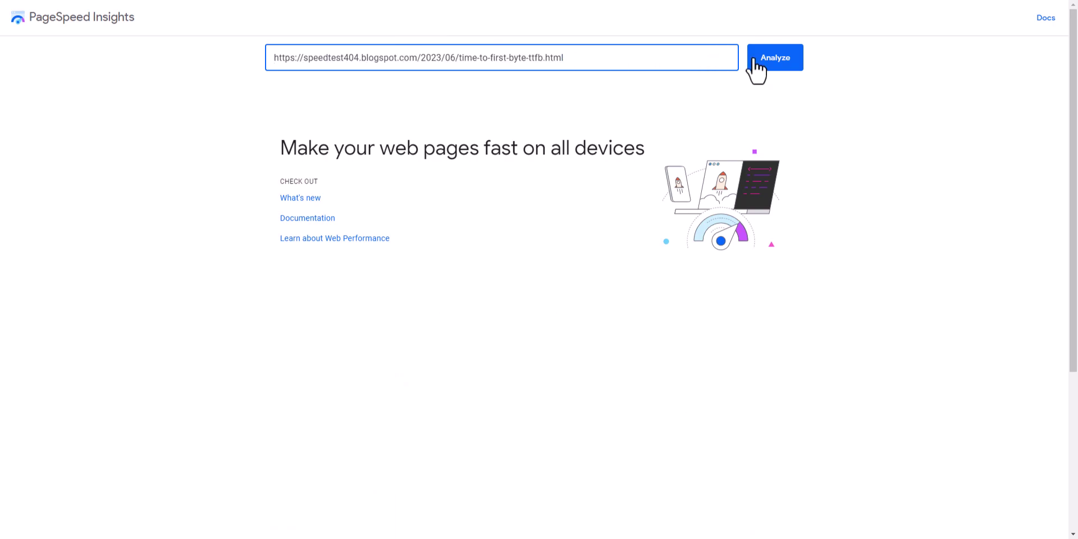
Run the retest of the post with the changed theme fonts and show only the CLS audits in the new report
left_click(783, 63)
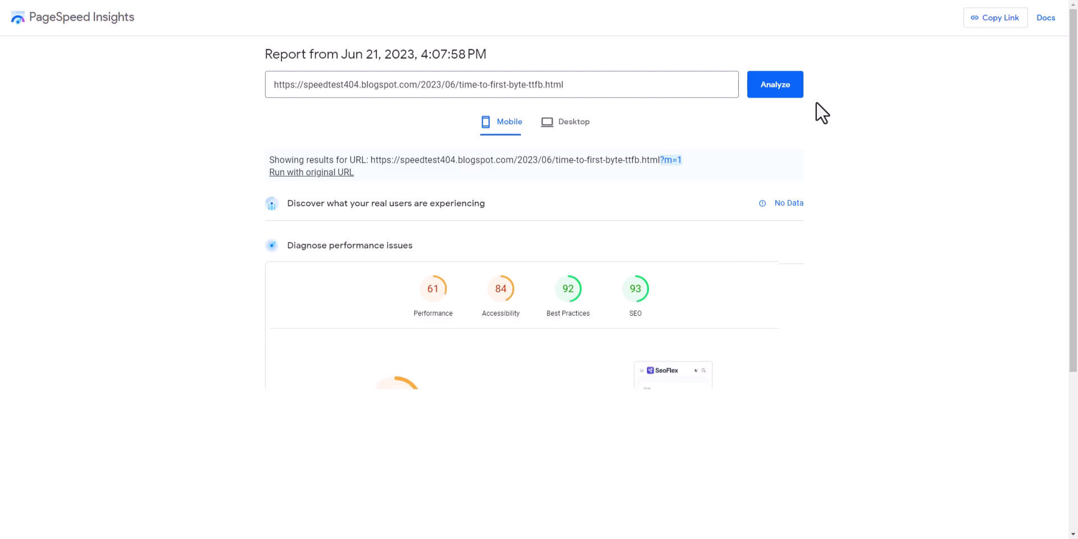
scroll(833, 223, "down", 10)
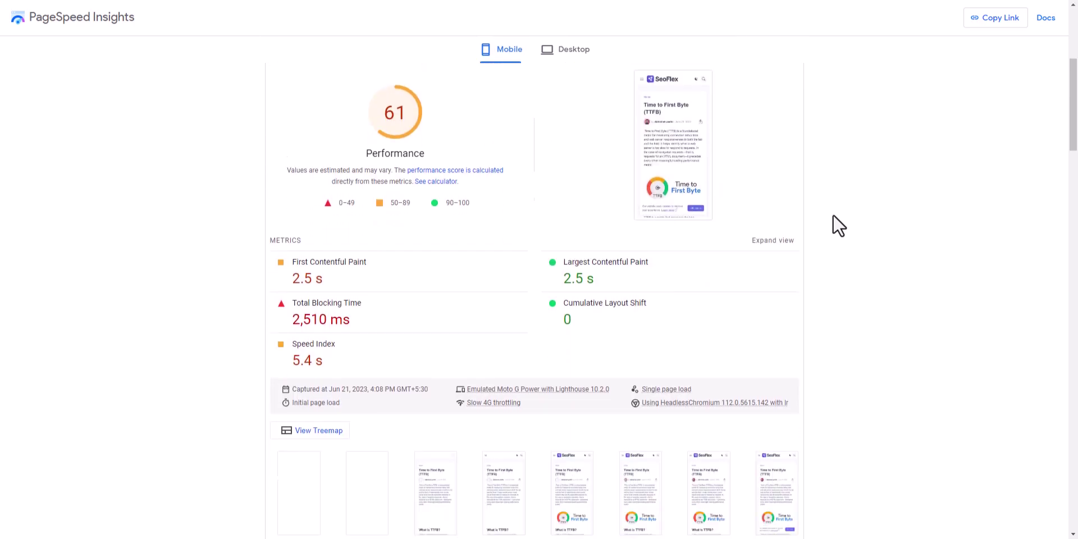
left_click(790, 168)
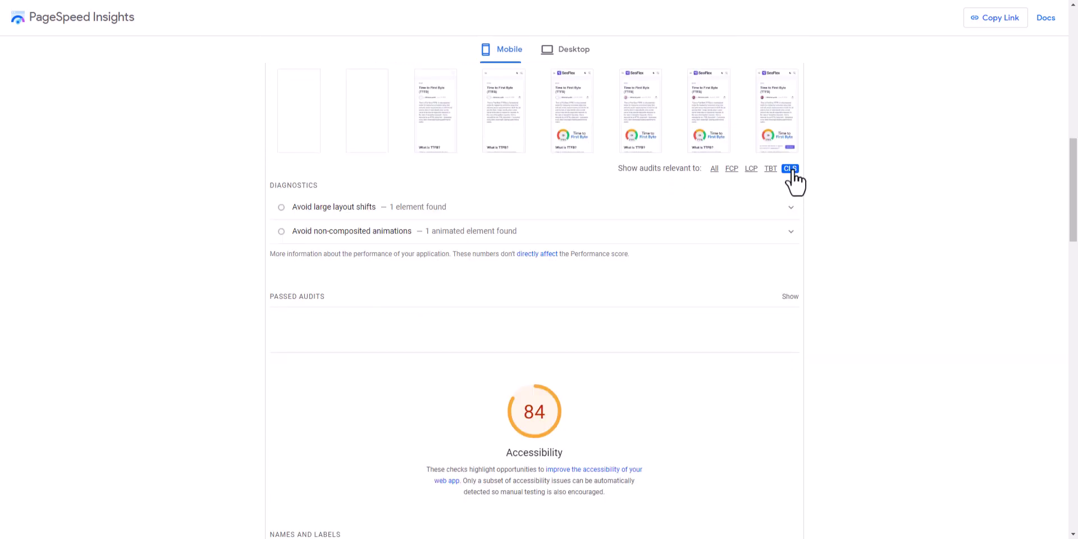
Expand the large layout shifts audit in the new report and compare its CLS findings with the earlier PageSpeed reports
left_click(458, 206)
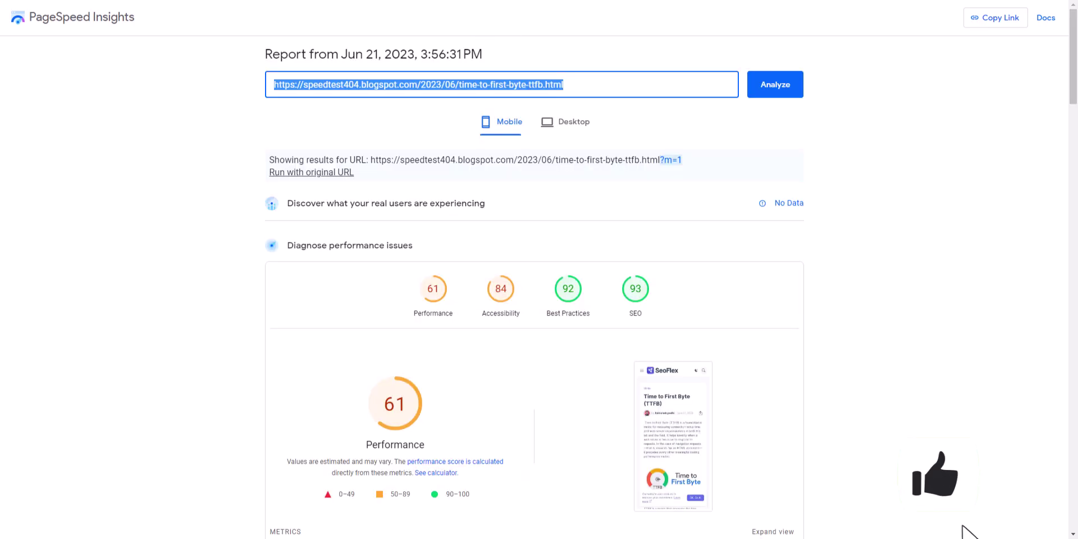
scroll(696, 234, "down", 7)
scroll(740, 233, "down", 5)
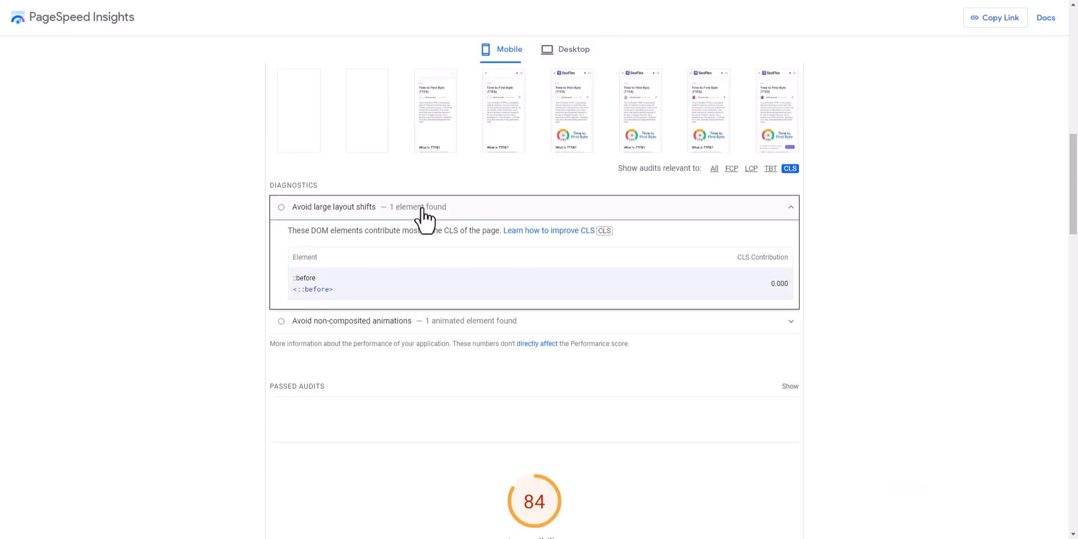
left_click_drag(1074, 199, 1071, 154)
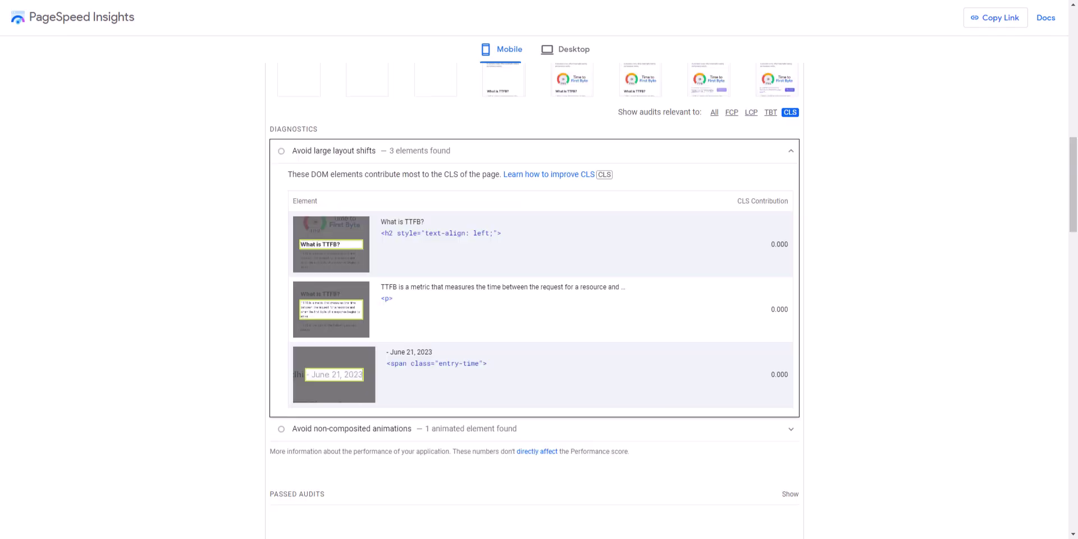
left_click_drag(1074, 185, 1074, 100)
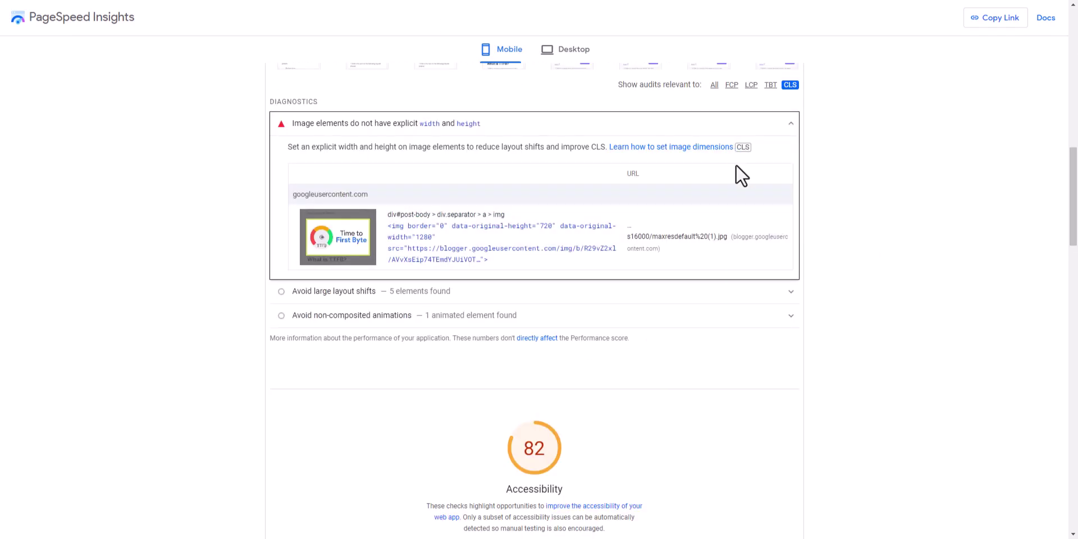
scroll(965, 184, "up", 7)
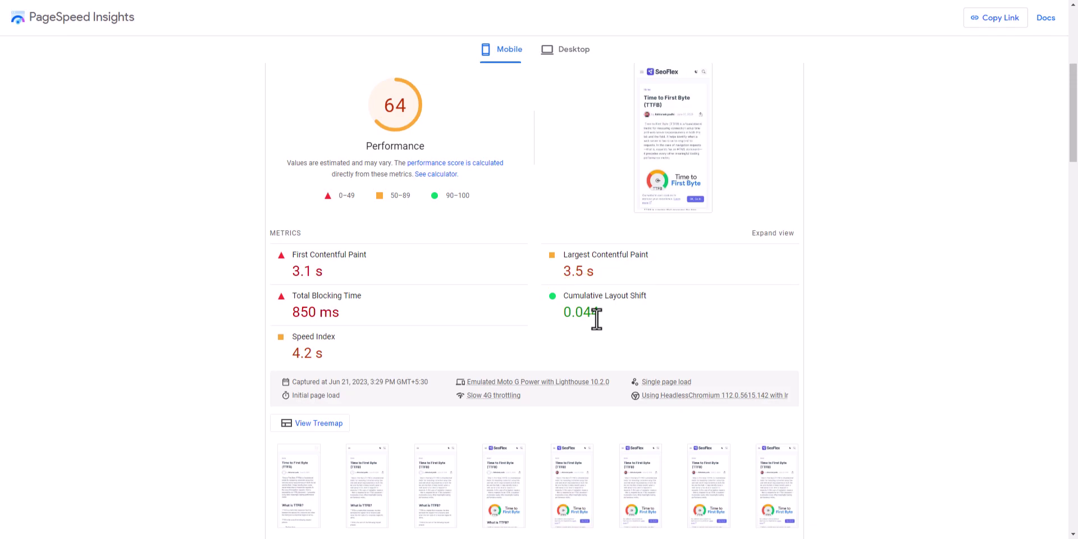
scroll(861, 289, "down", 5)
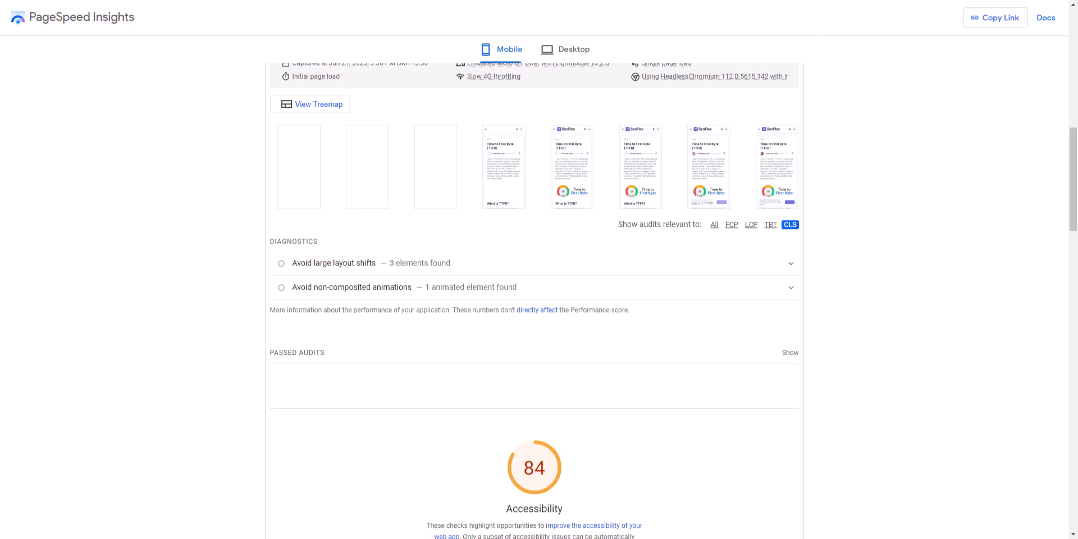
Switch to the Techyleaf blog's Layout page and open the second Billboard Ads HTML/JavaScript gadget to examine its AdSense code
left_click(851, 39)
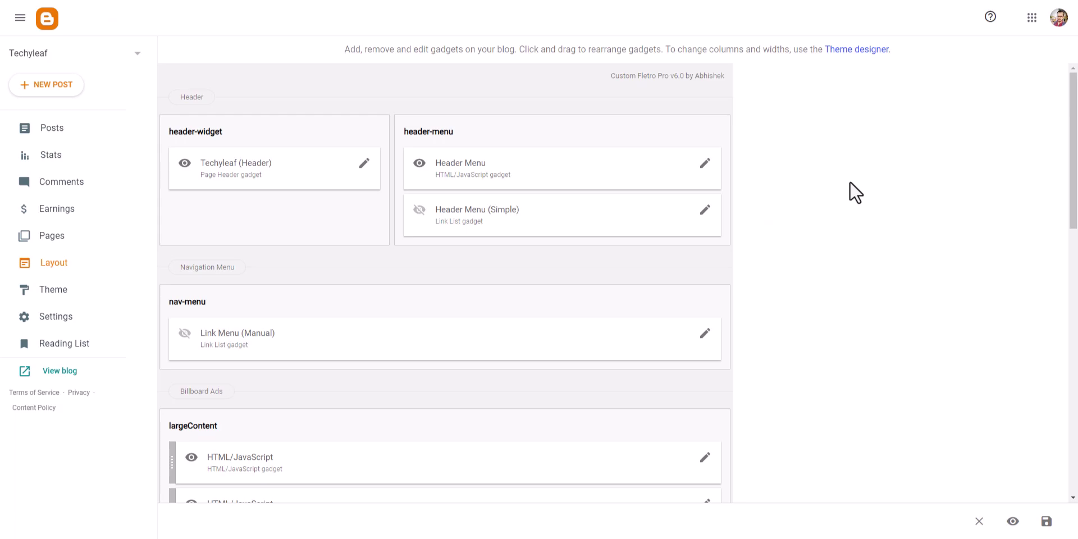
scroll(850, 183, "down", 4)
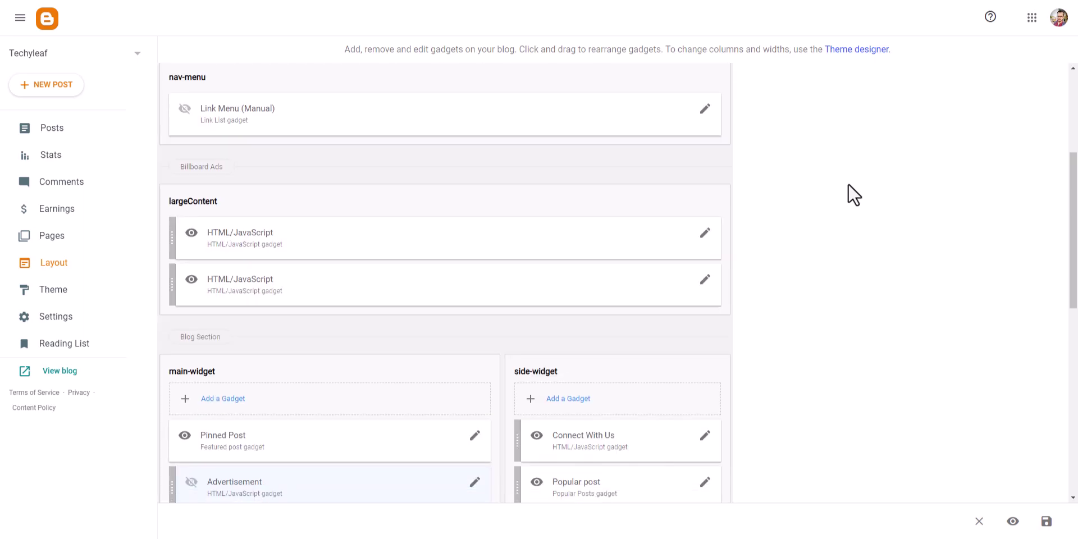
left_click(705, 280)
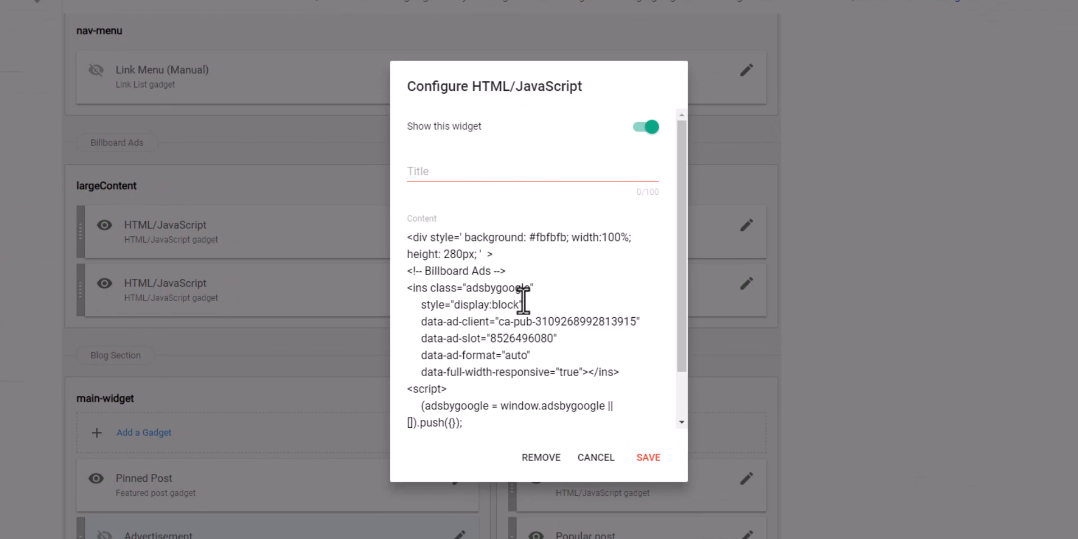
scroll(500, 277, "down", 1)
left_click_drag(408, 214, 492, 385)
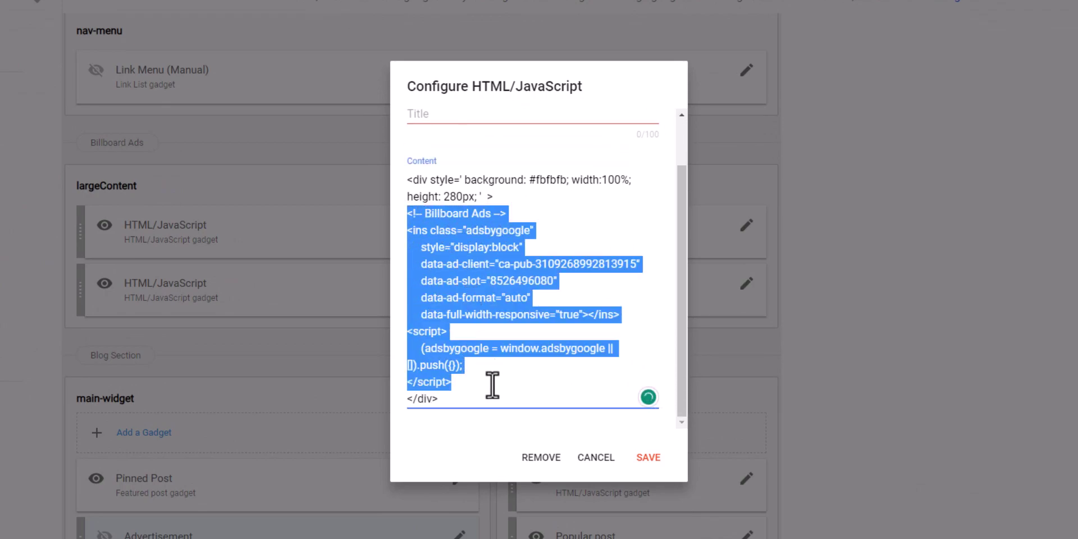
left_click(457, 377)
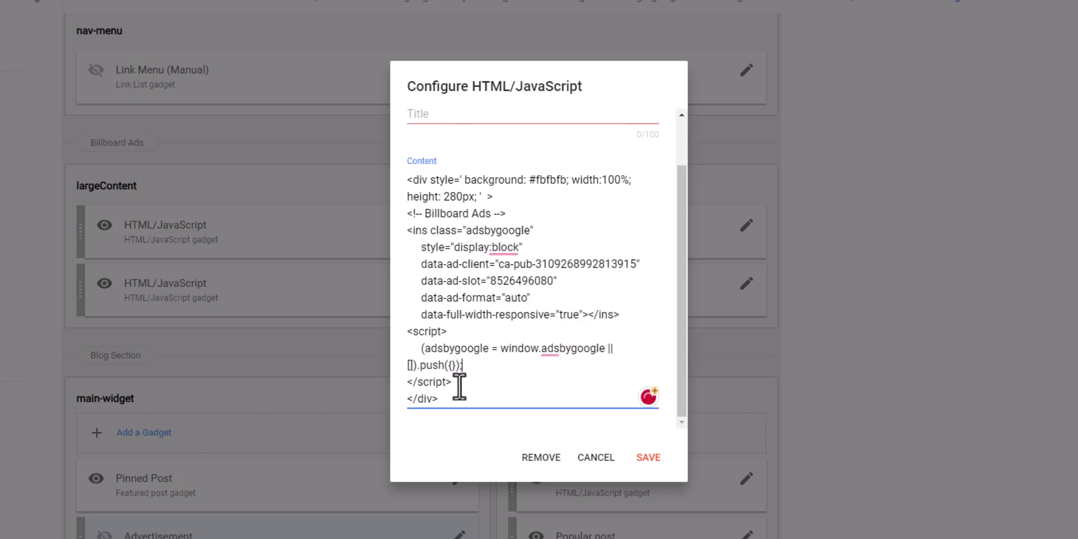
Copy the opening div tag wrapped around the ad code and examine its width:100% and height: 280px declarations
left_click_drag(445, 397, 407, 401)
left_click_drag(494, 197, 409, 187)
key("ctrl+c")
left_click(499, 191)
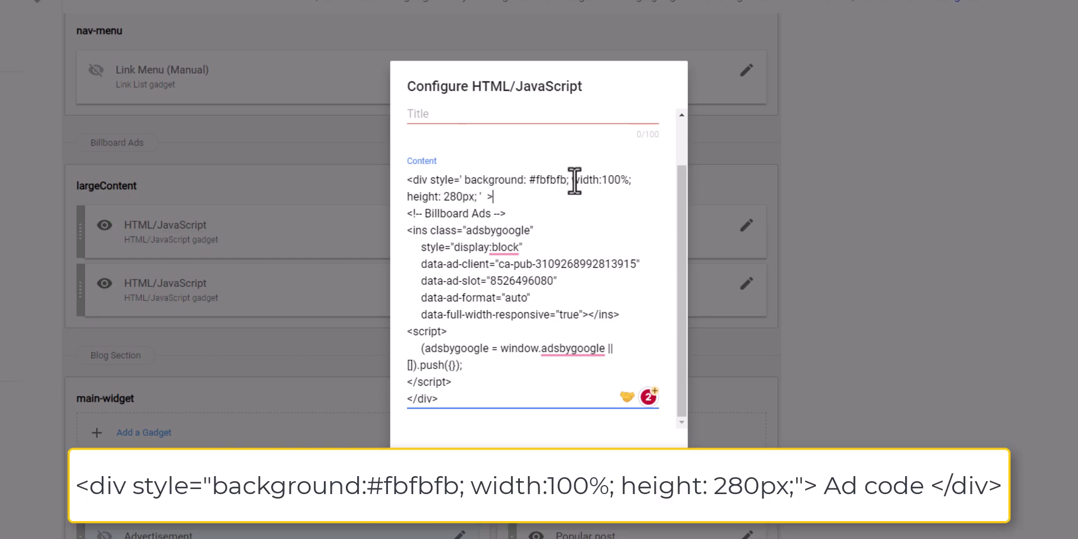
left_click_drag(572, 181, 624, 184)
left_click(631, 180)
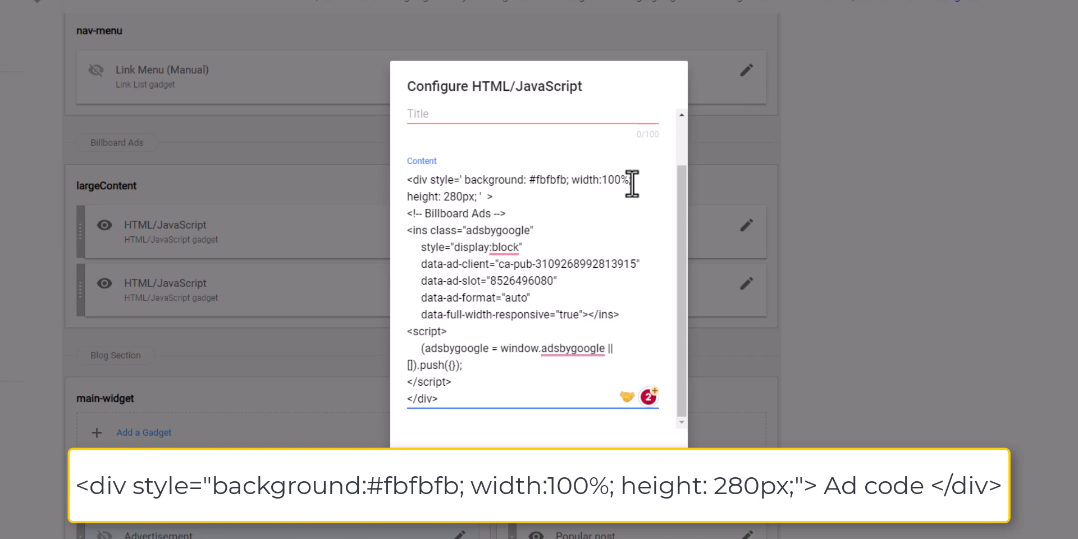
left_click_drag(406, 197, 477, 196)
left_click(476, 196)
type(";")
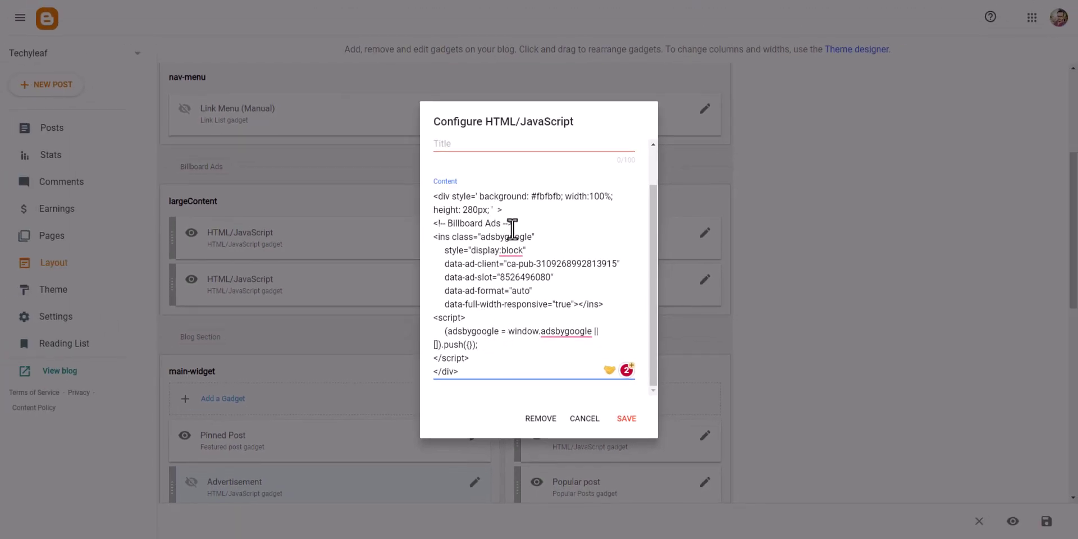
Delete the opening and closing div tags around the Billboard Ads code and save the gadget
left_click_drag(510, 214, 449, 201)
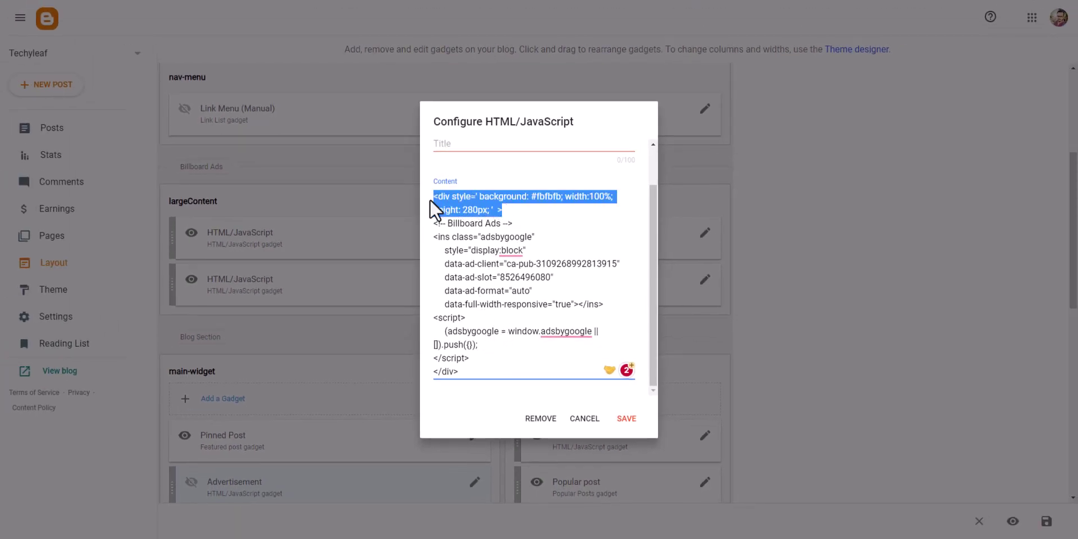
key("BackSpace")
scroll(487, 365, "down", 1)
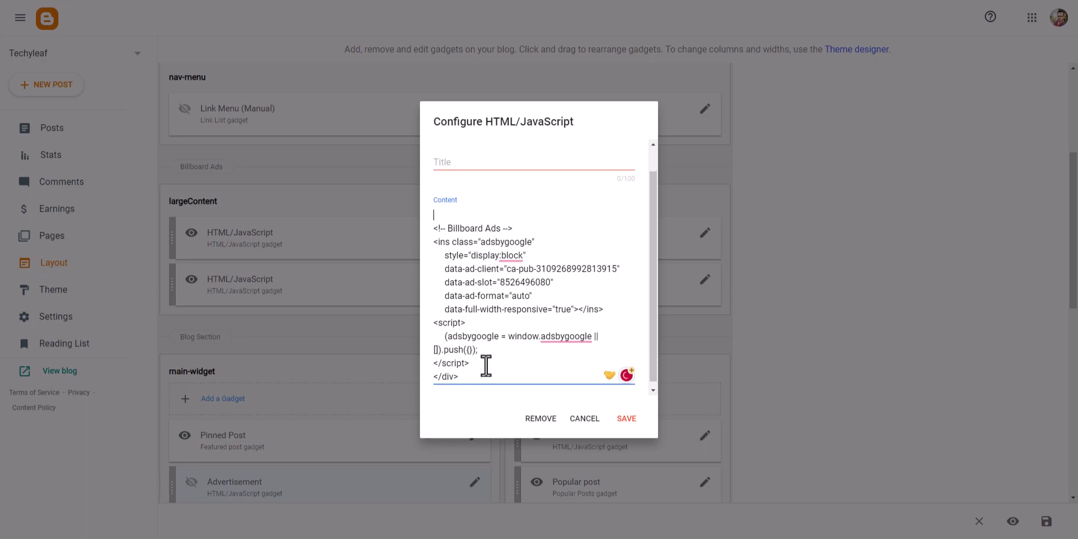
left_click_drag(477, 370, 434, 374)
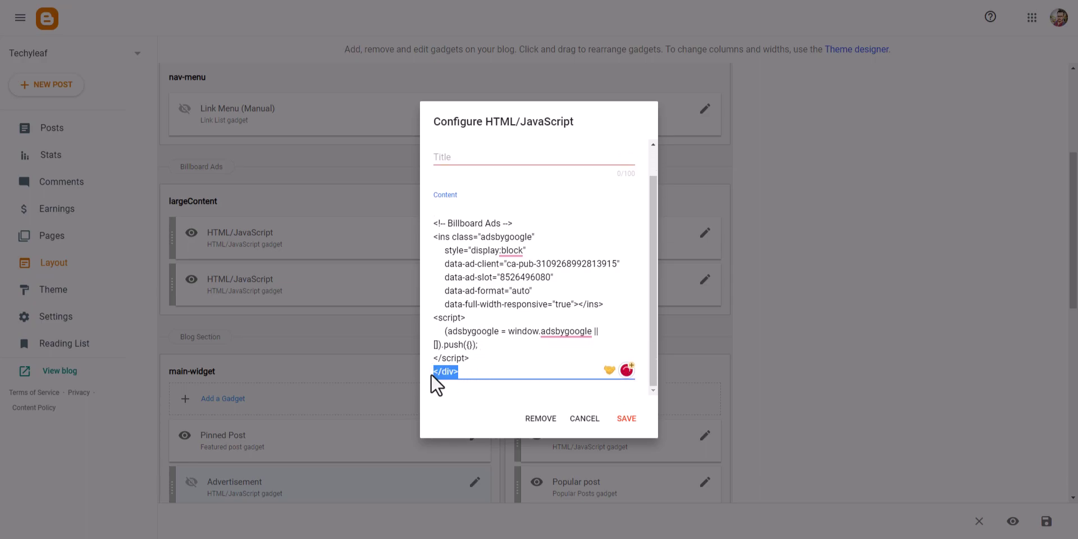
key("BackSpace")
left_click(624, 419)
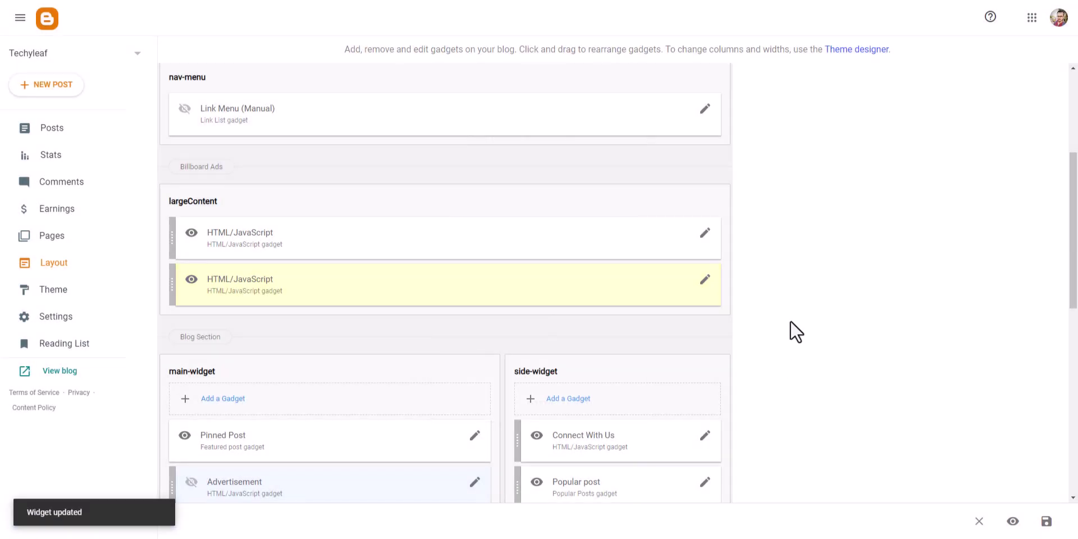
Load techyleaf.in in an incognito window and examine how the billboard ad displaces the homepage content
left_click(1061, 19)
left_click(990, 35)
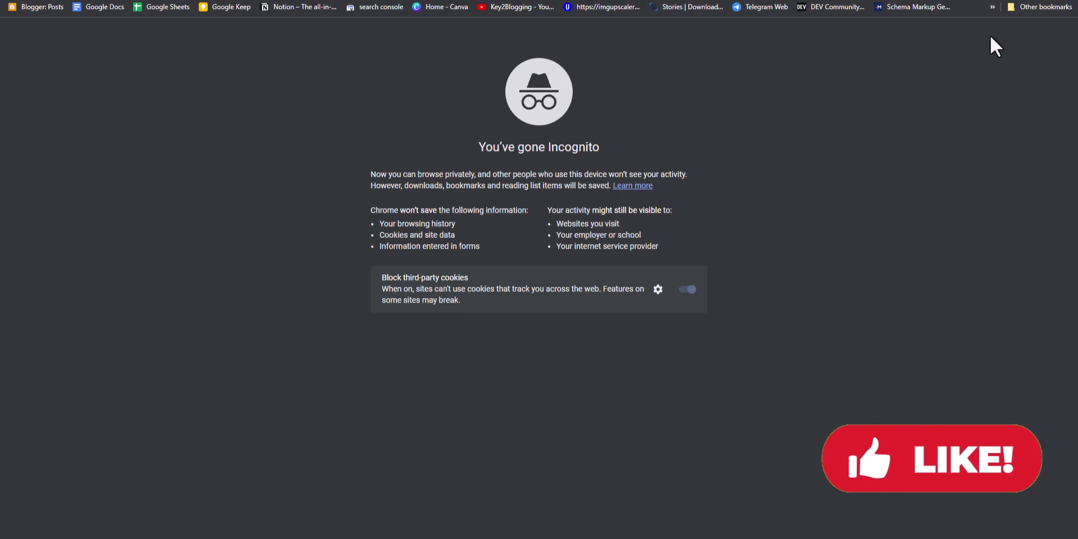
type("te")
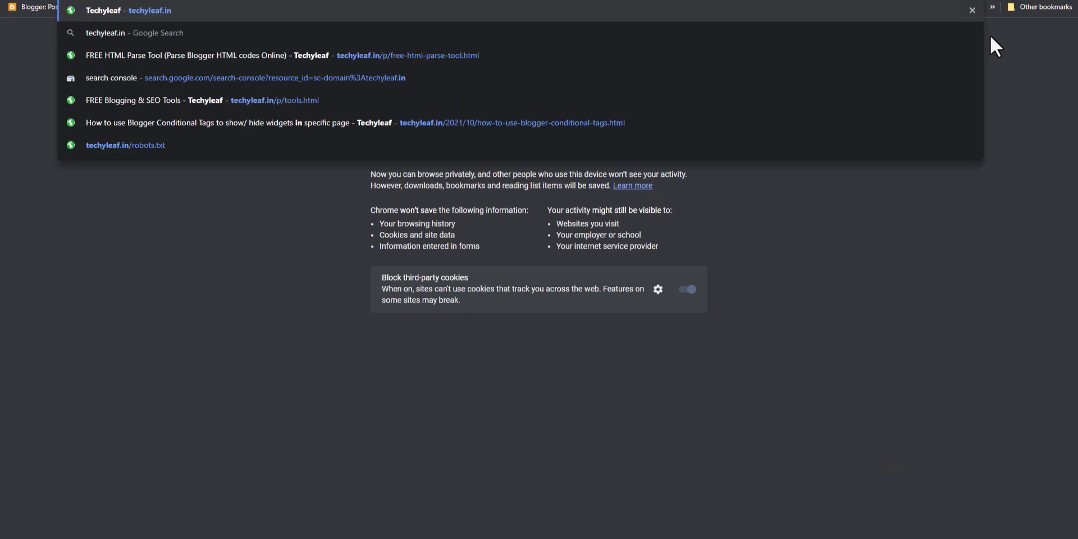
key("Return")
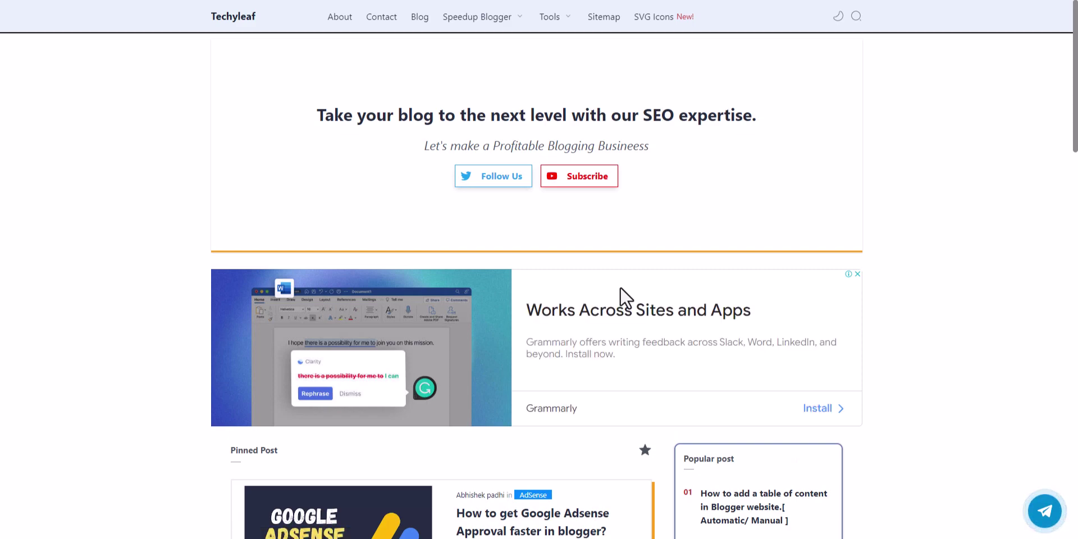
scroll(578, 369, "down", 3)
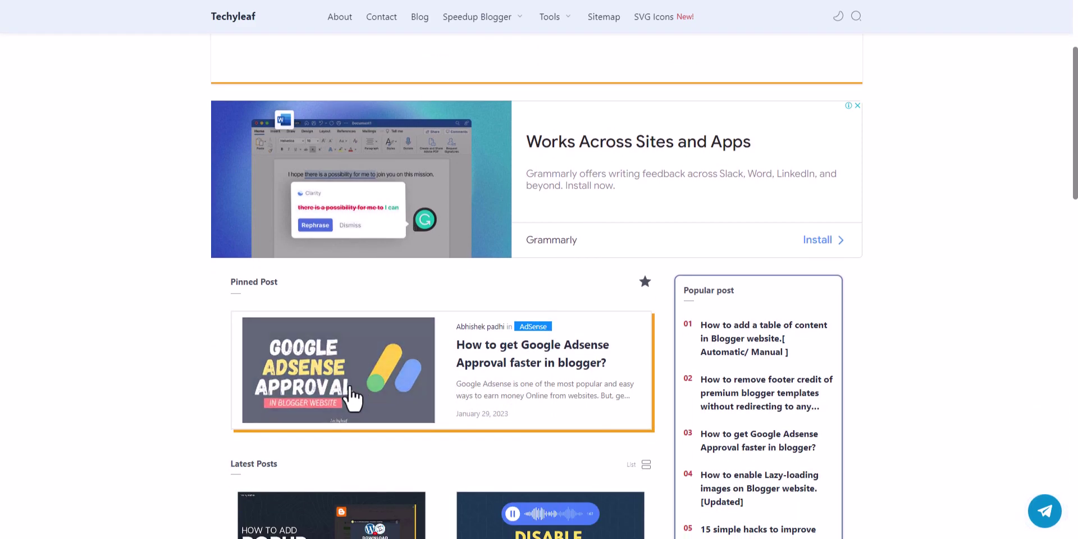
scroll(291, 289, "up", 2)
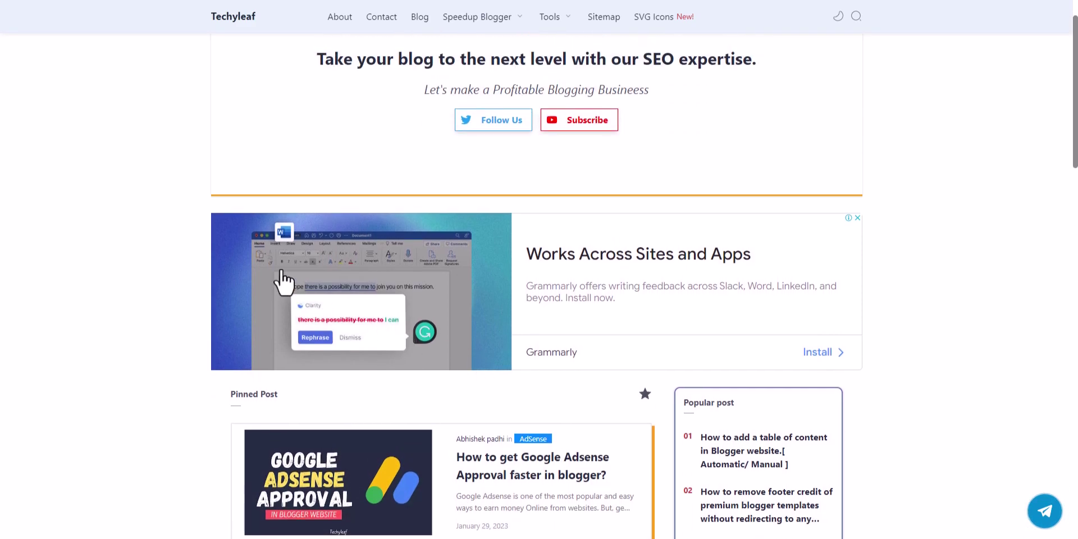
scroll(483, 241, "up", 1)
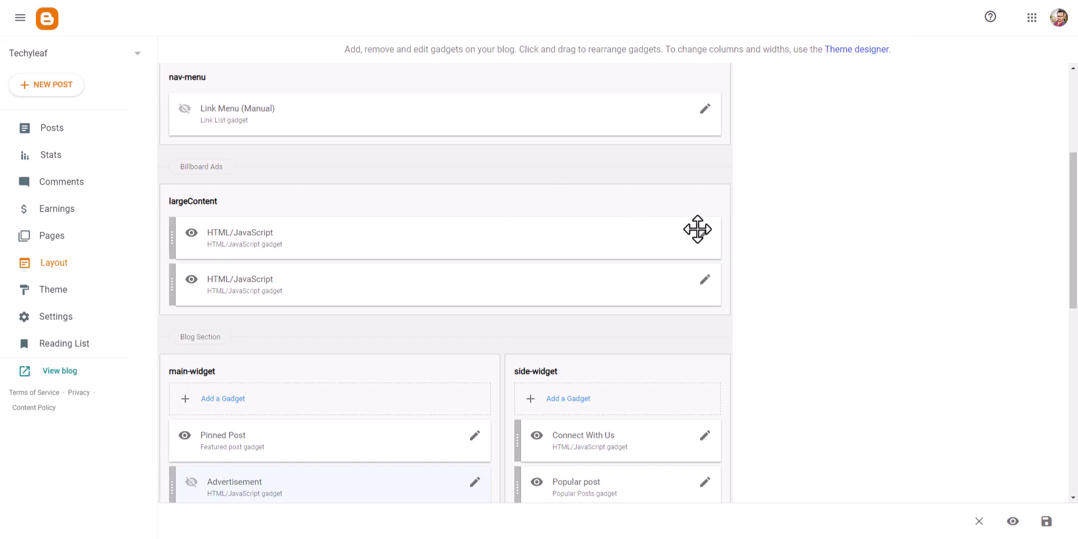
Reopen the Billboard Ads code gadget and insert the copied div tag with #fbfbfb background, 100% width and 280px height above the code
left_click(705, 233)
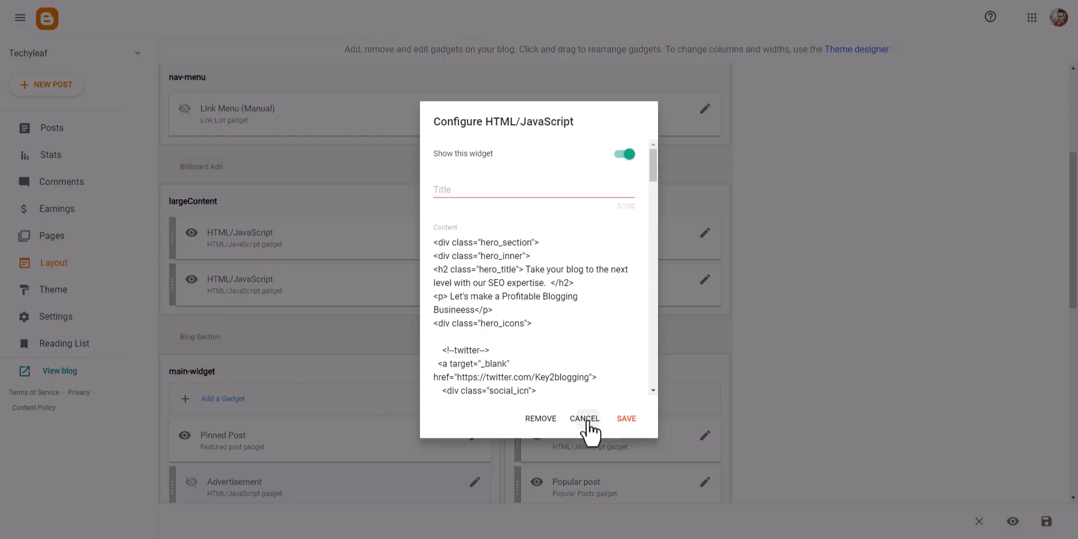
left_click(587, 486)
left_click(702, 281)
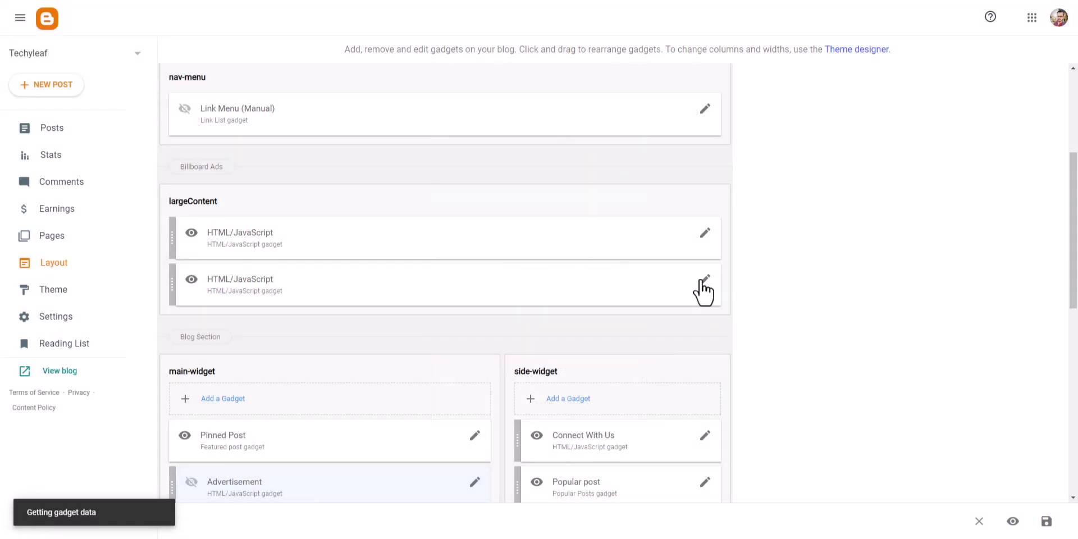
left_click(433, 242)
key("Return")
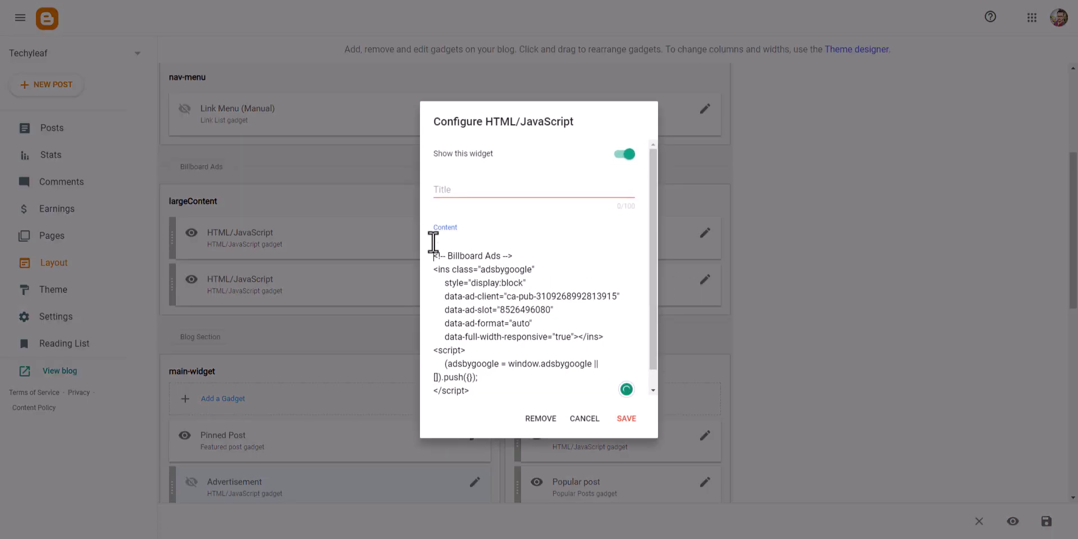
key("ctrl+v")
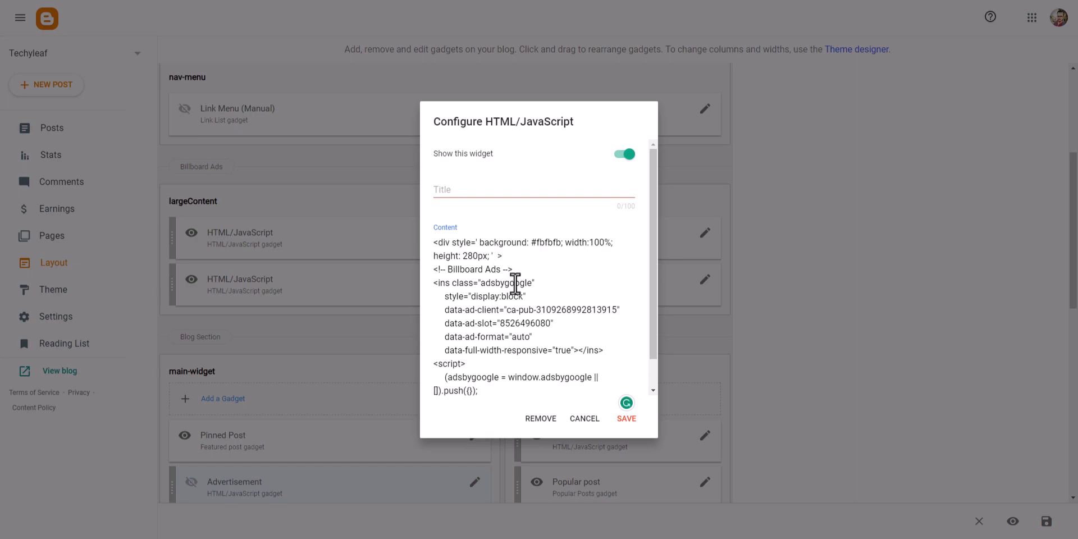
Close the ad wrapper with </div> after the script and save the gadget
scroll(498, 276, "down", 1)
left_click(475, 372)
key("Return")
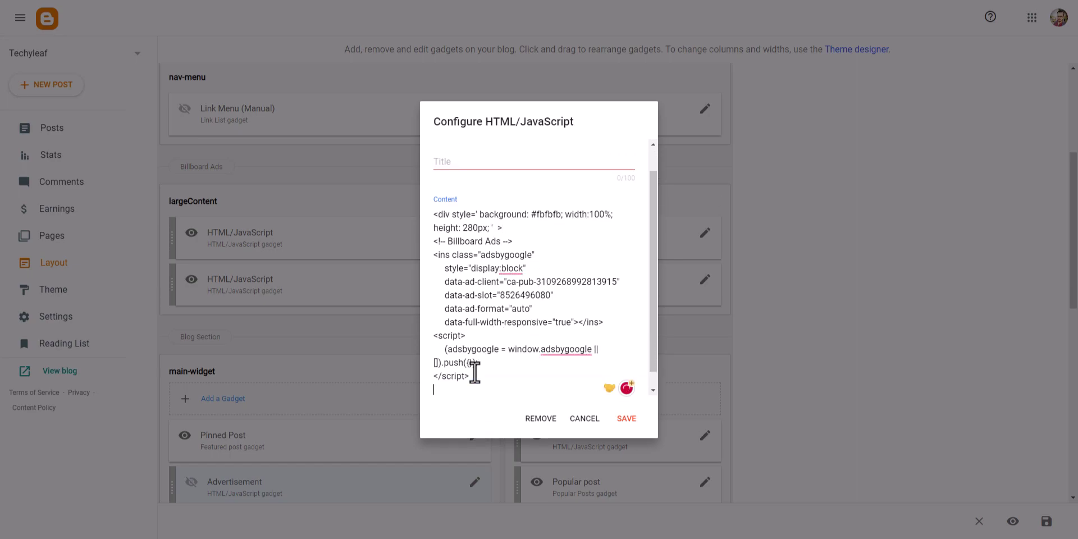
type("</div>")
left_click(626, 419)
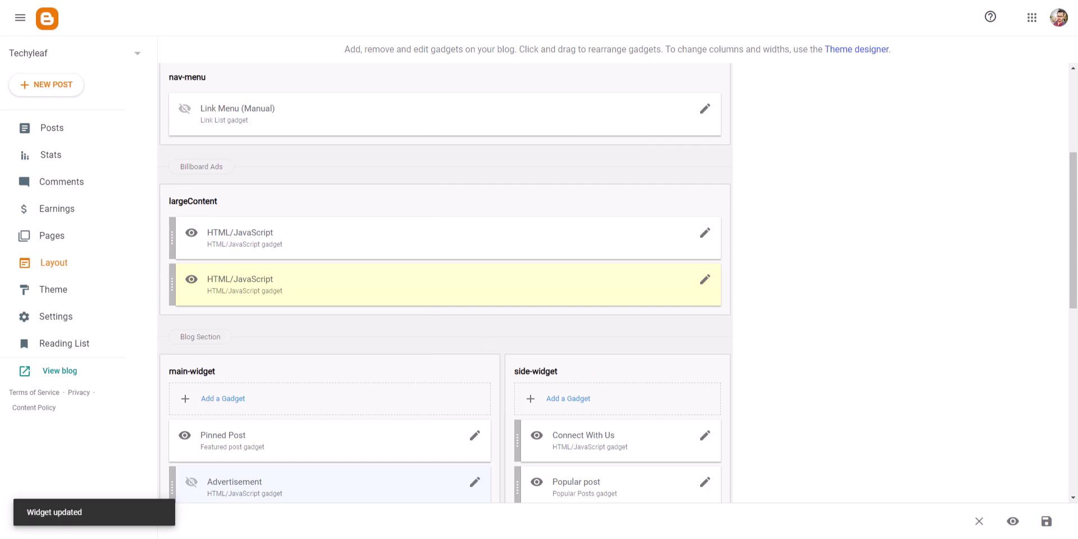
Load techyleaf.in in a fresh incognito window to check the homepage with the reserved ad space
mouse_move(664, 538)
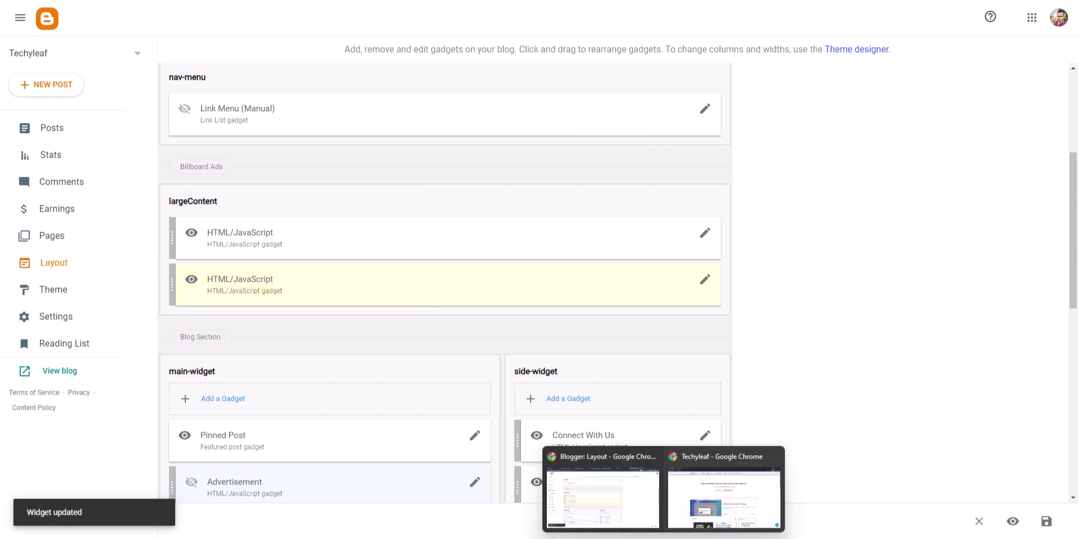
left_click(730, 506)
key("ctrl+shift+n")
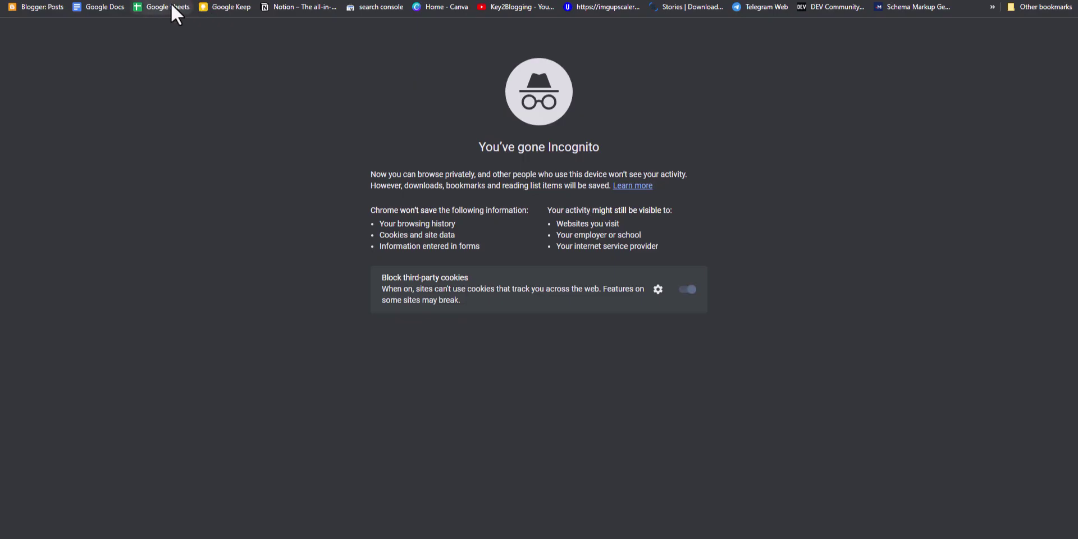
type("techyleaf.in")
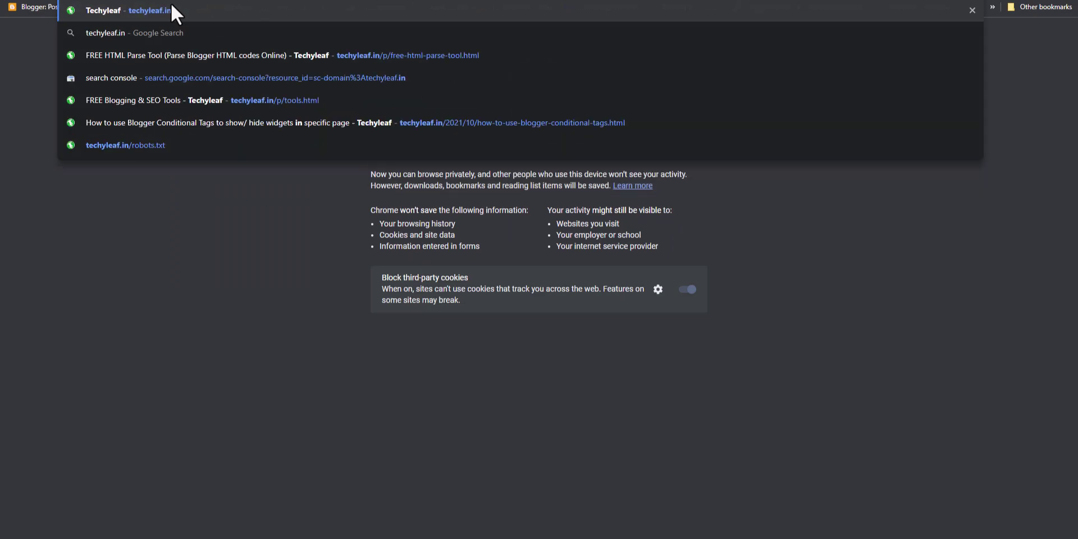
key("Return")
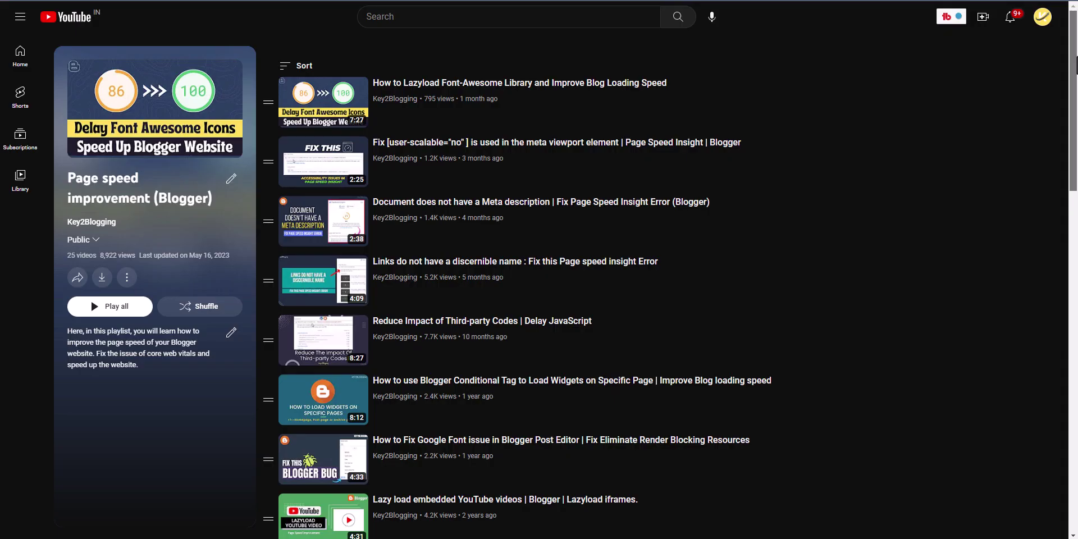
Look through the videos in the Page speed improvement (Blogger) playlist on YouTube
left_click_drag(1075, 57, 1015, 406)
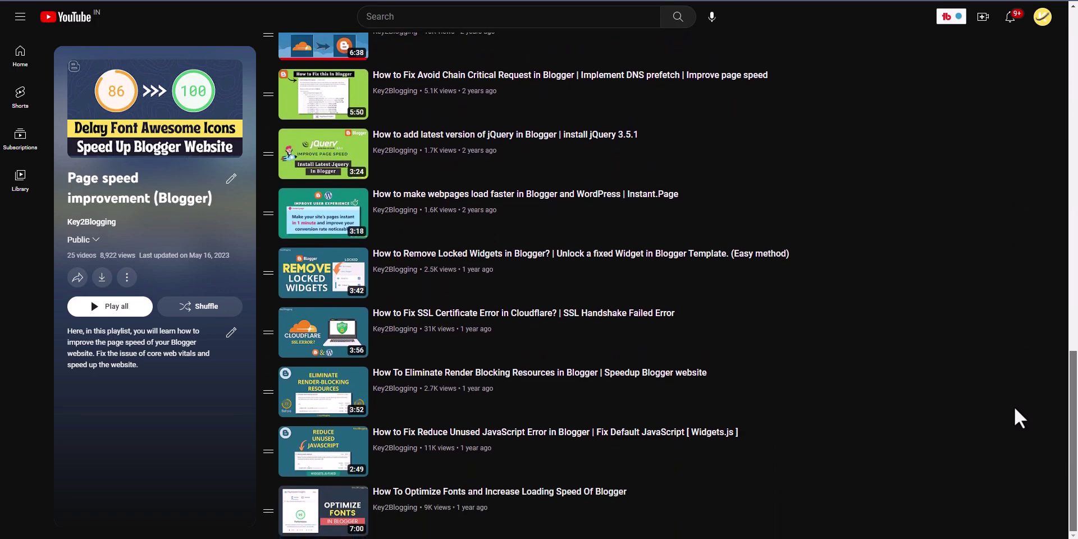
left_click_drag(1073, 466, 1075, 106)
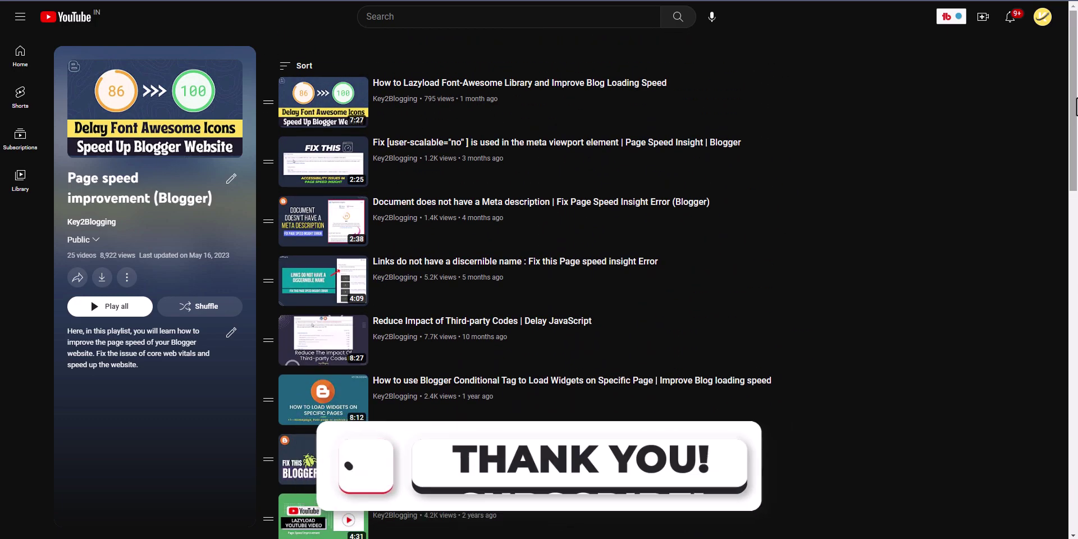